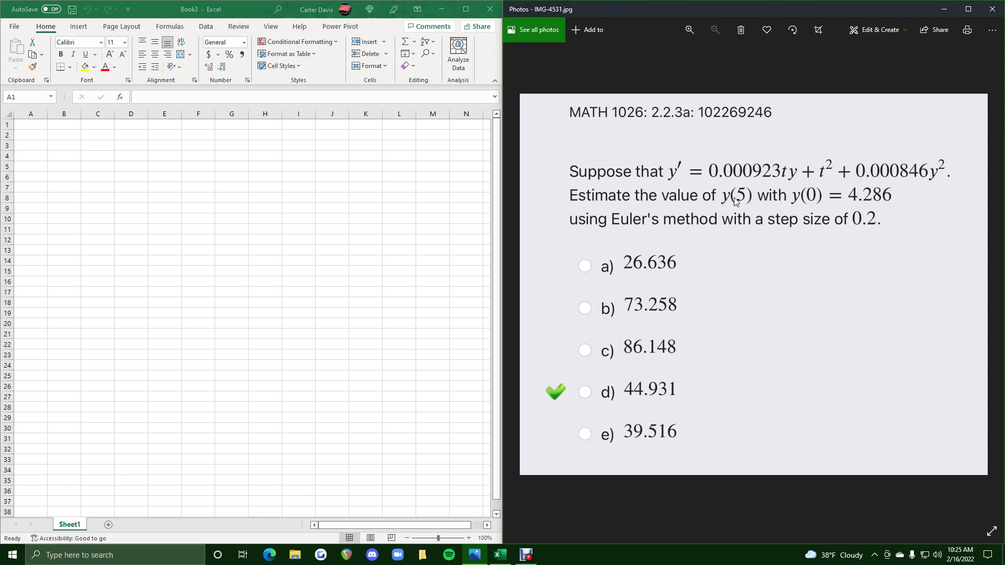
Step: Head columns A and B with t and y
{"action": "left_click", "coordinate": [41, 126]}
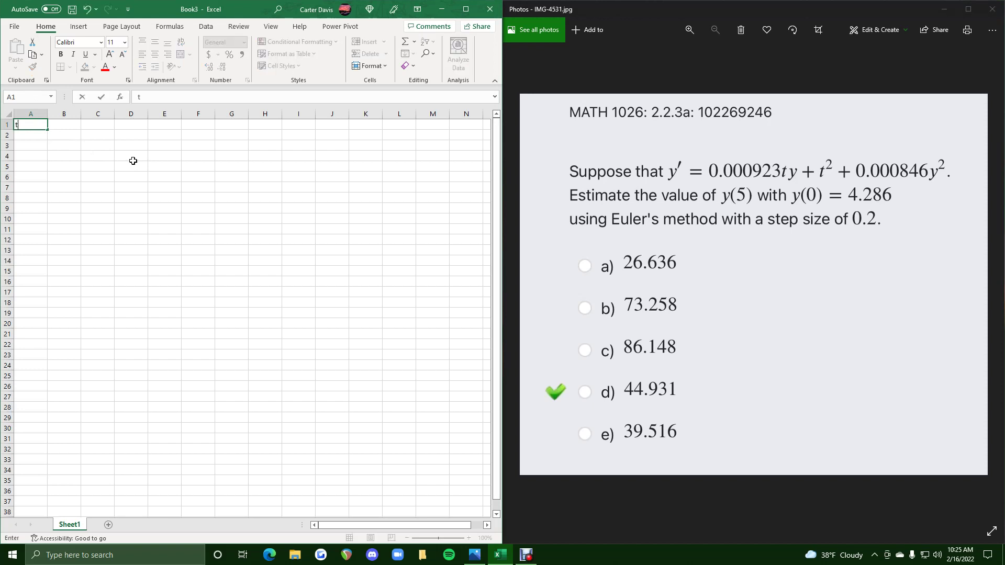
{"action": "type", "text": "t"}
{"action": "key", "text": "Tab"}
{"action": "type", "text": "y"}
{"action": "key", "text": "Return"}
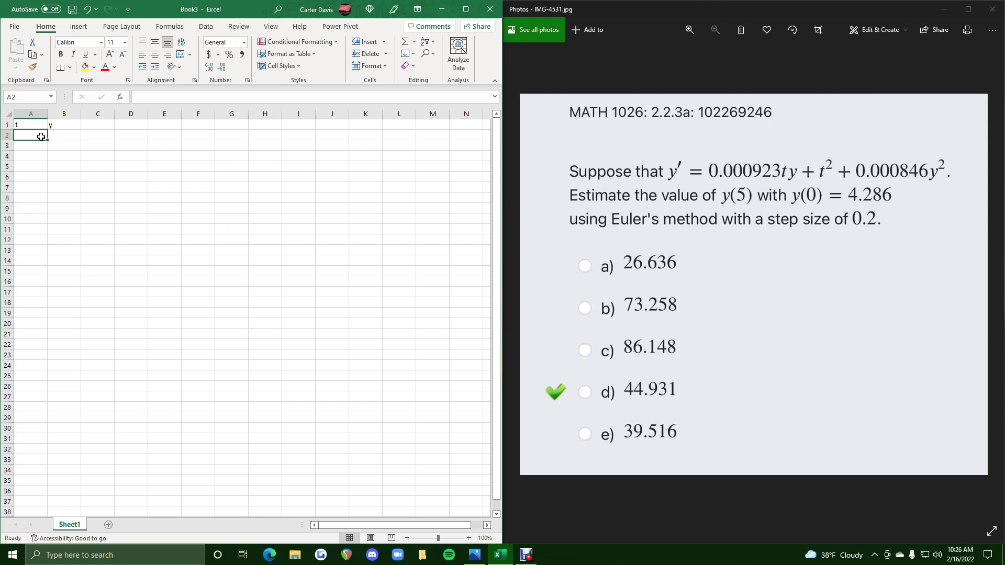
Step: Enter the starting values 0 in A2 and 4.286 in B2
{"action": "type", "text": "0"}
{"action": "key", "text": "Return"}
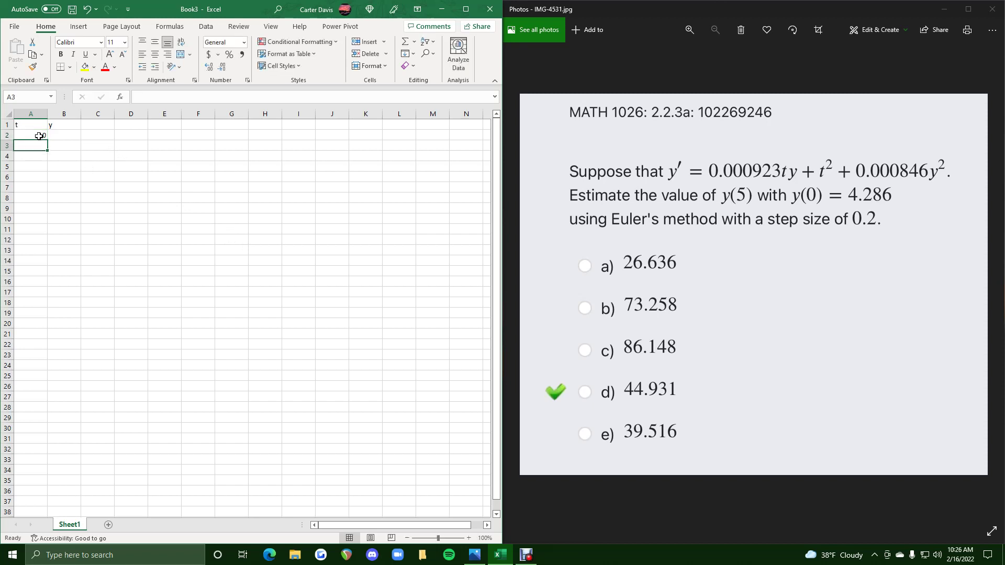
{"action": "left_click", "coordinate": [77, 135]}
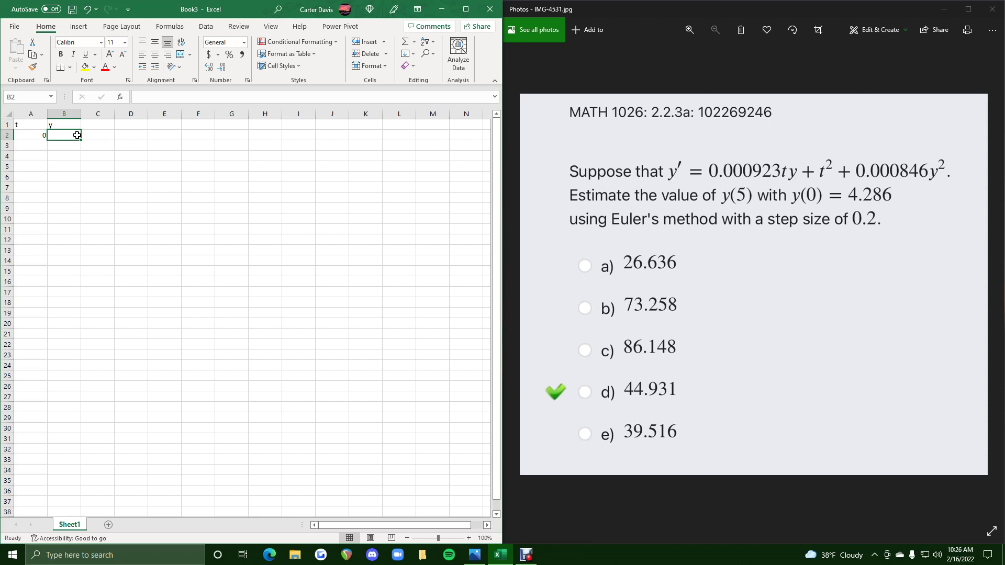
{"action": "type", "text": "4.286"}
{"action": "key", "text": "Return"}
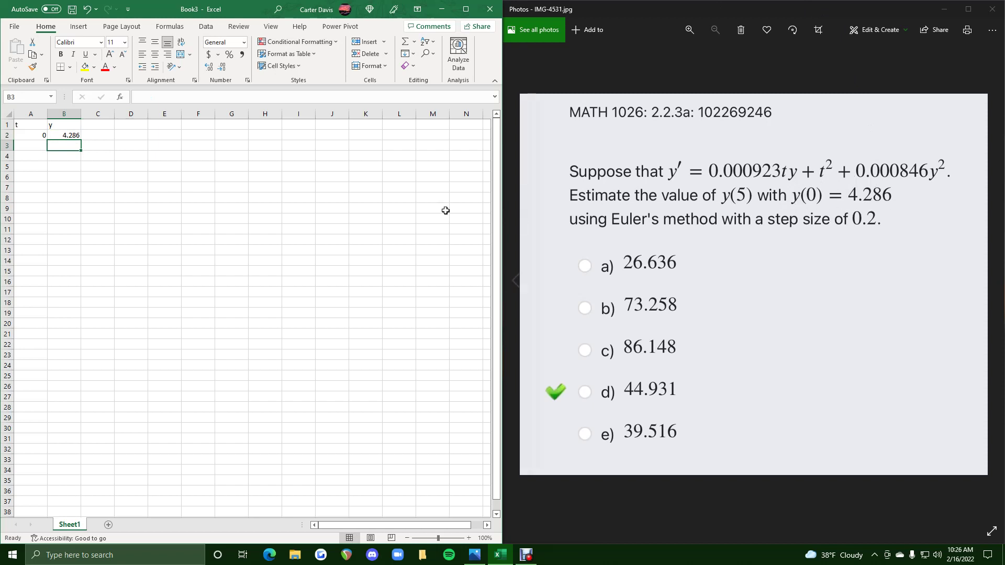
{"action": "left_click", "coordinate": [30, 148]}
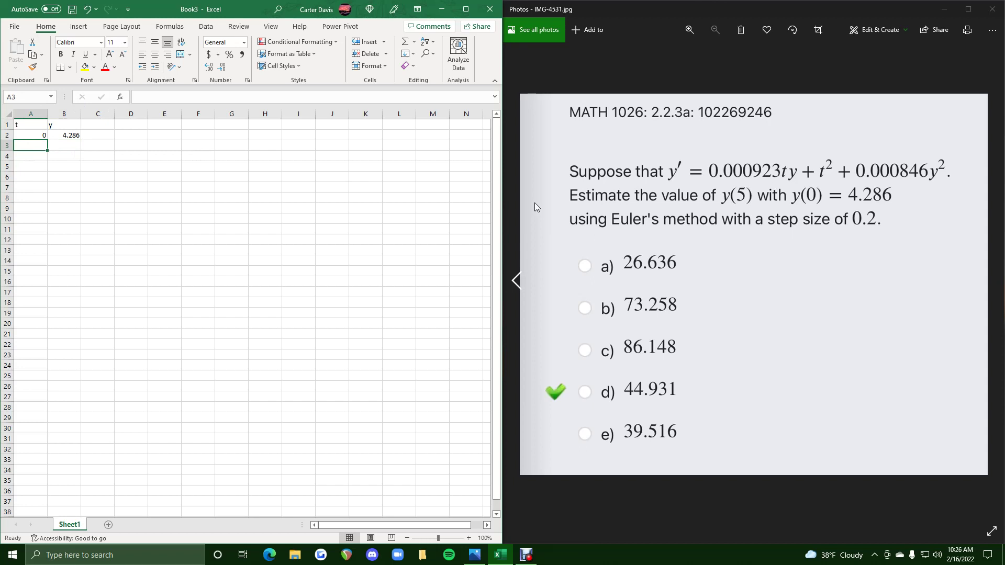
Step: Put =A2+0.2 in A3 and fill it down to A27, giving t from 0 to 5
{"action": "type", "text": "="}
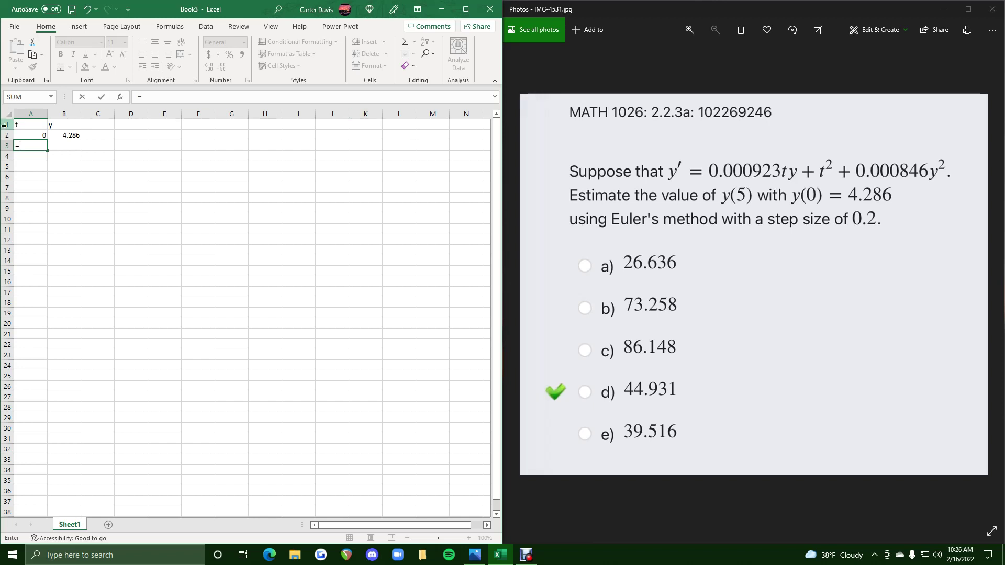
{"action": "left_click", "coordinate": [33, 136]}
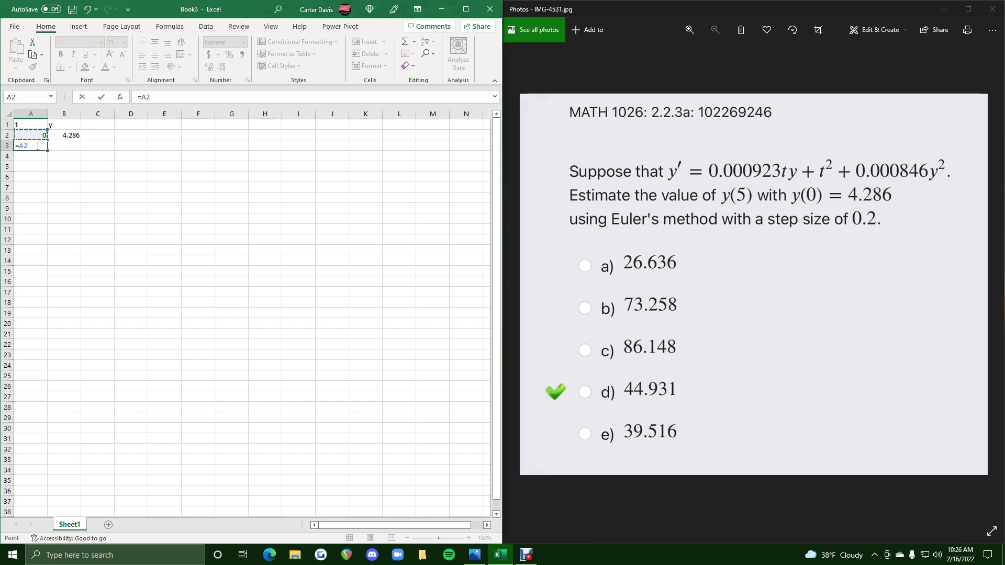
{"action": "type", "text": "+0.2"}
{"action": "key", "text": "Return"}
{"action": "left_click", "coordinate": [38, 146]}
{"action": "left_click_drag", "start_coordinate": [48, 153], "coordinate": [48, 404]}
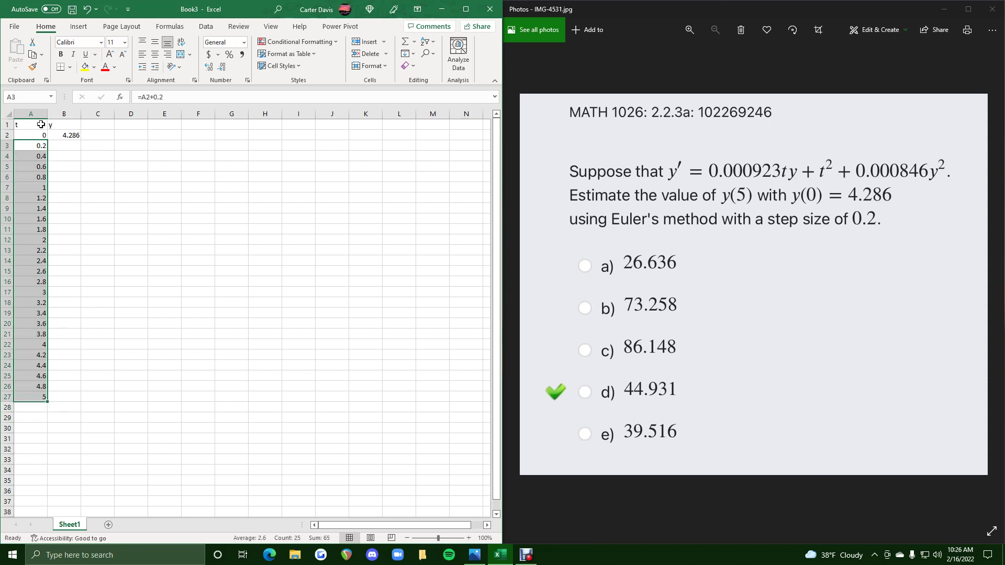
Step: Select the y cells B3 through B27 and return to B3 for the formula
{"action": "left_click", "coordinate": [67, 147]}
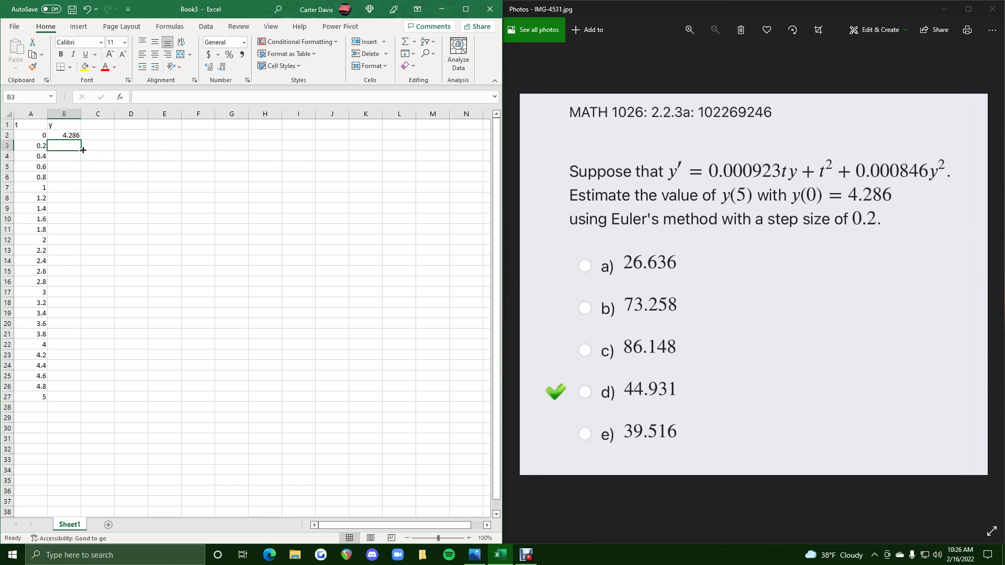
{"action": "left_click_drag", "start_coordinate": [82, 150], "coordinate": [78, 404]}
{"action": "left_click", "coordinate": [54, 396]}
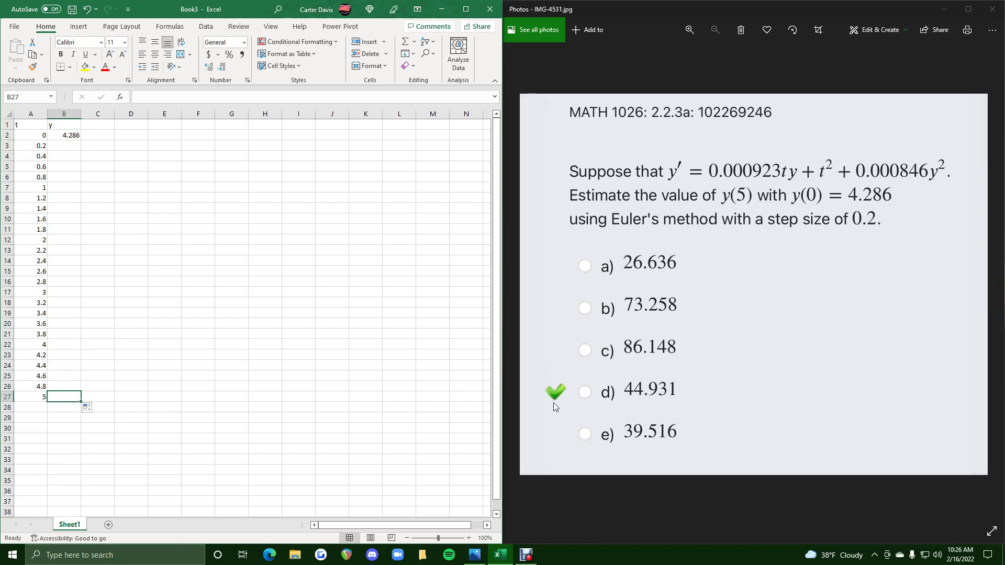
{"action": "left_click", "coordinate": [62, 148]}
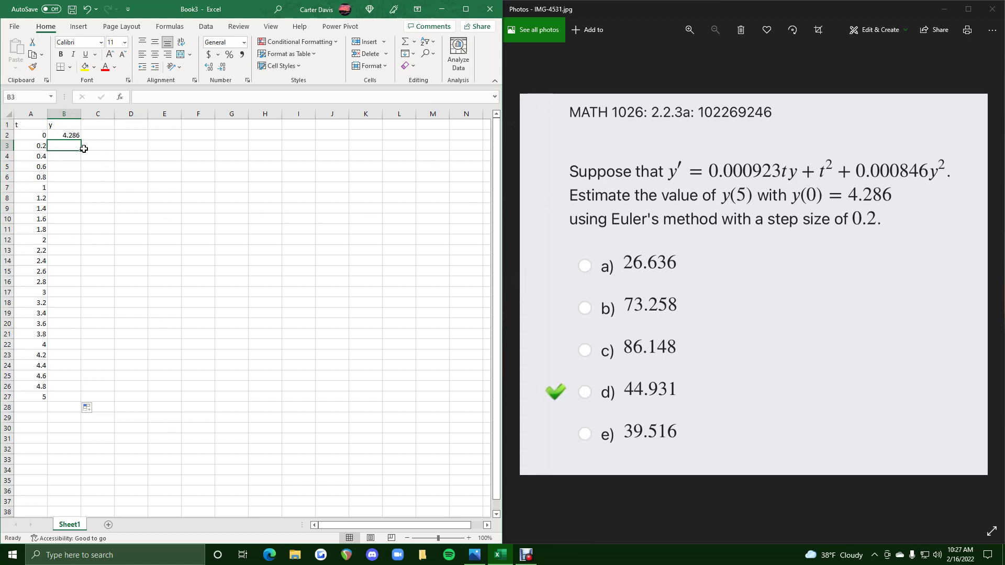
Step: Abandon a stray B3 entry that referenced F3
{"action": "type", "text": "="}
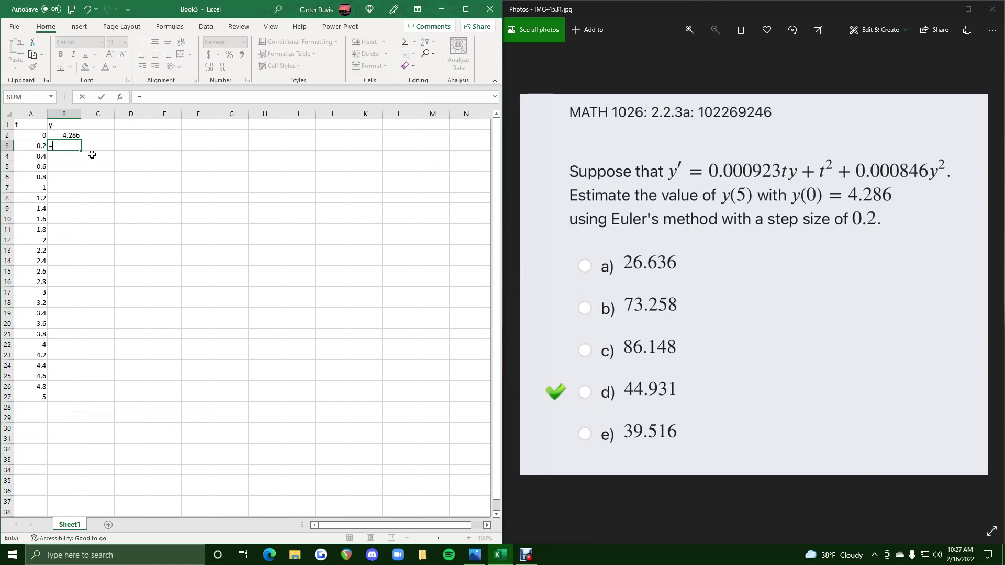
{"action": "left_click", "coordinate": [153, 96]}
{"action": "left_click", "coordinate": [194, 147]}
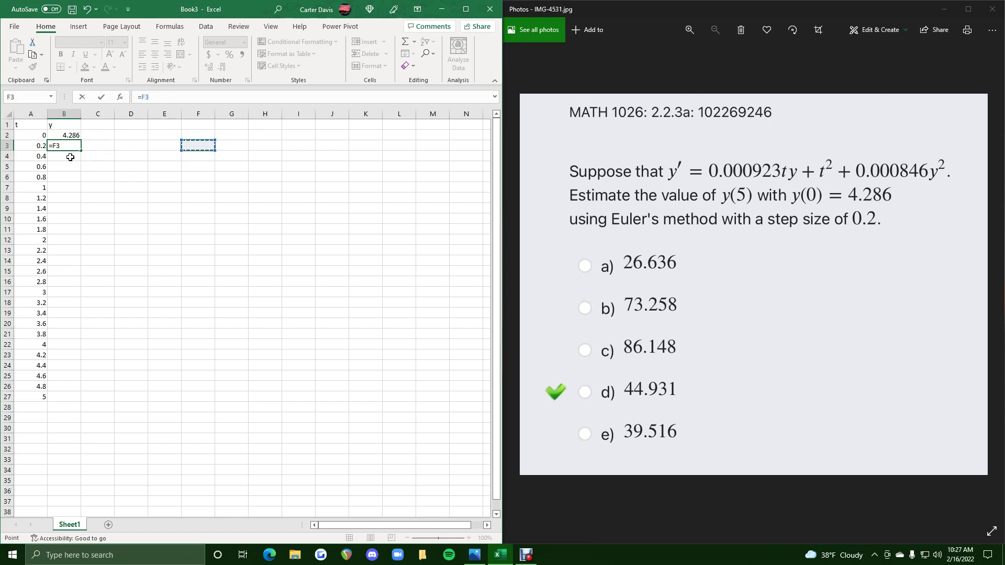
{"action": "left_click", "coordinate": [149, 101]}
{"action": "key", "text": "BackSpace"}
{"action": "key", "text": "BackSpace"}
{"action": "key", "text": "BackSpace"}
{"action": "key", "text": "Escape"}
Step: Write the note y+y'(stepsize) in E2 and widen column E to fit it
{"action": "left_click", "coordinate": [171, 137]}
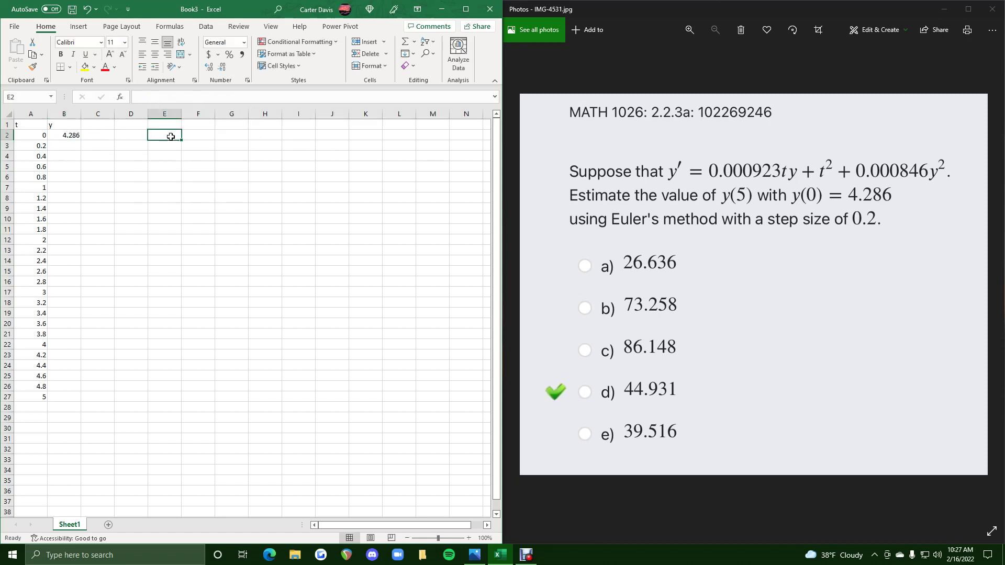
{"action": "type", "text": "y"}
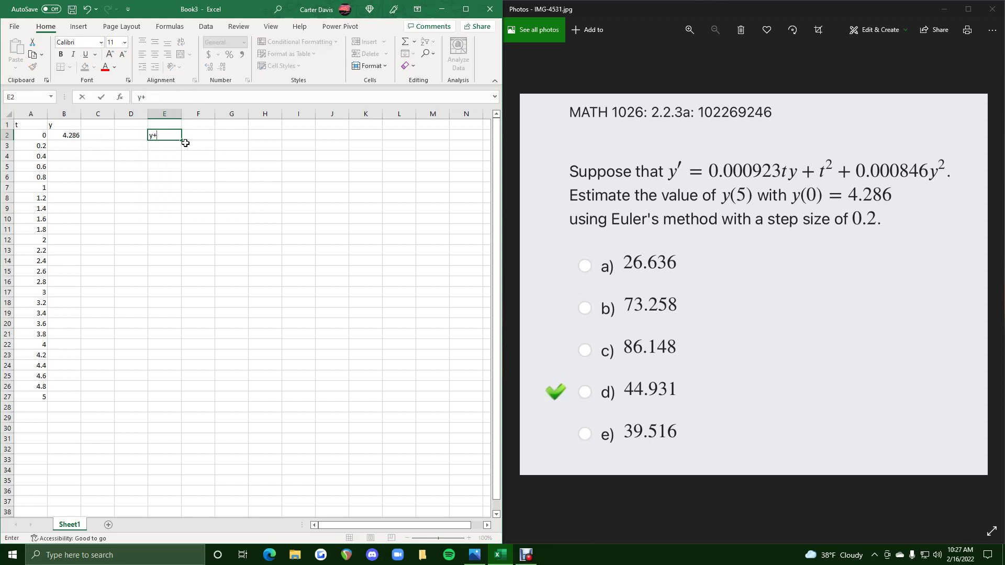
{"action": "type", "text": "+y'(stepsize"}
{"action": "key", "text": "Return"}
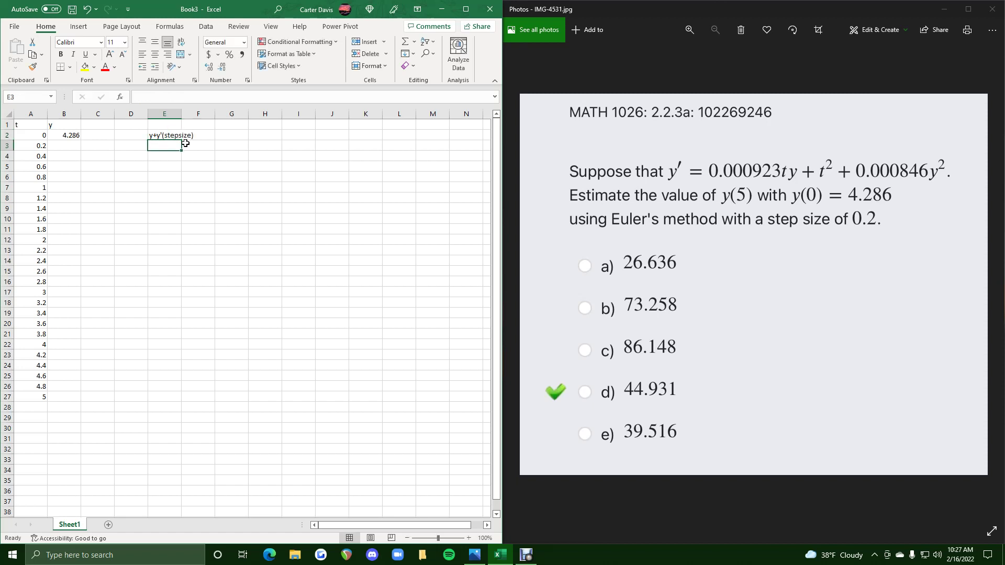
{"action": "left_click_drag", "start_coordinate": [181, 114], "coordinate": [222, 114]}
{"action": "left_click", "coordinate": [180, 135]}
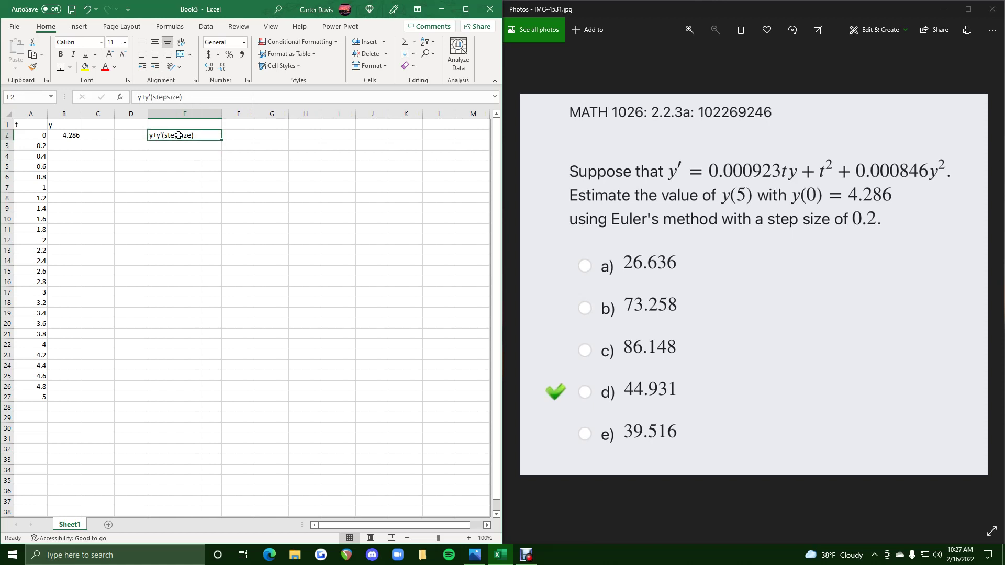
{"action": "left_click", "coordinate": [75, 147]}
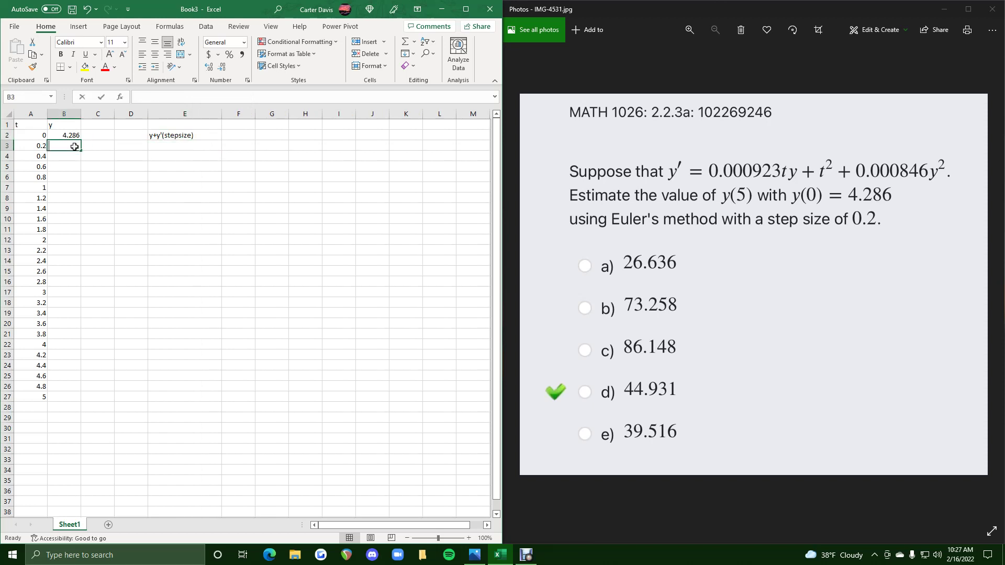
{"action": "type", "text": "="}
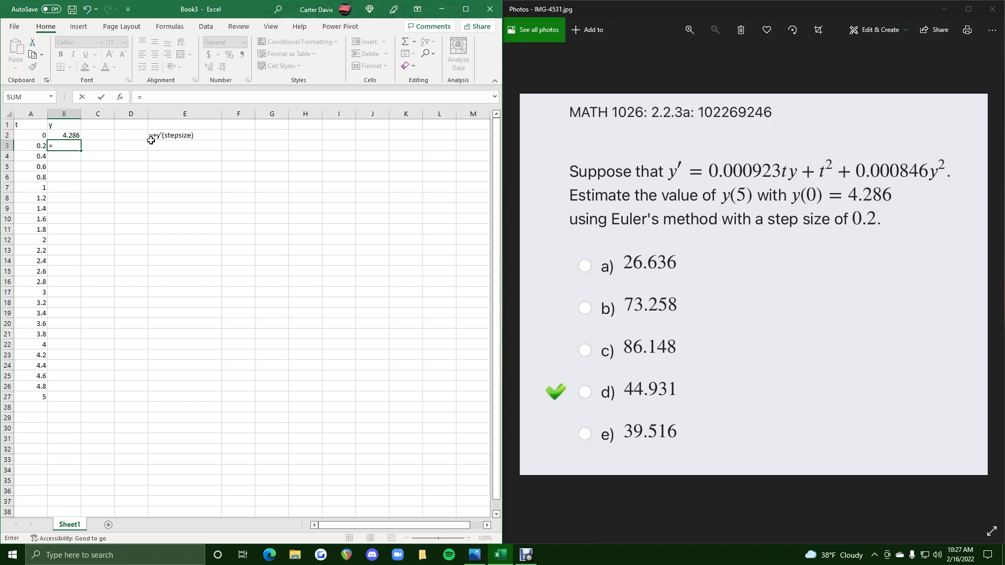
Step: Begin B3's formula as =B2+(0.000923, starting from the previous y in B2
{"action": "left_click", "coordinate": [73, 136]}
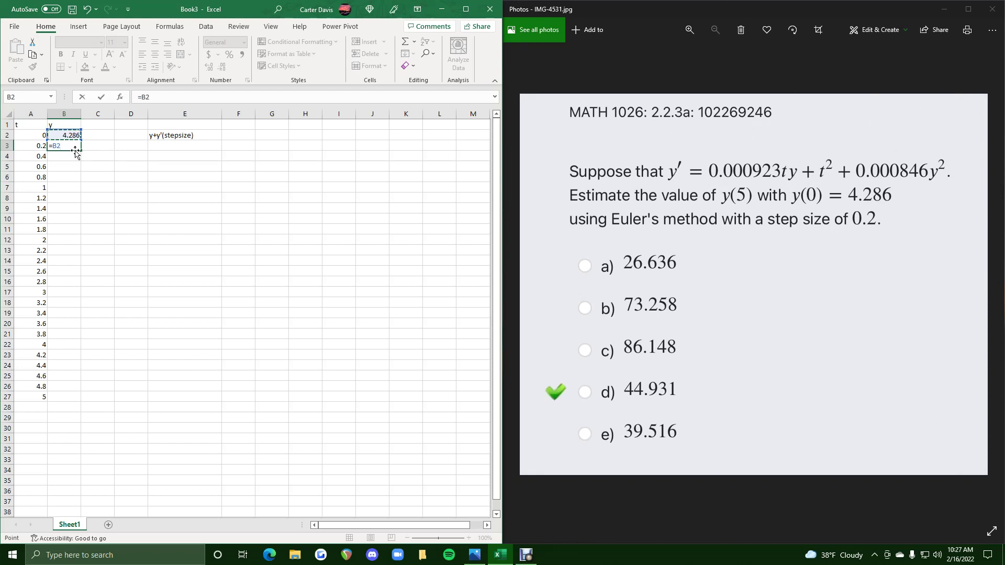
{"action": "type", "text": "+(0.0"}
{"action": "type", "text": "00923*"}
Step: Complete B3 as =B2+(0.000923*A2*B2+A2^2+0.000846*B2^2)(0.2) and commit it
{"action": "left_click", "coordinate": [32, 135]}
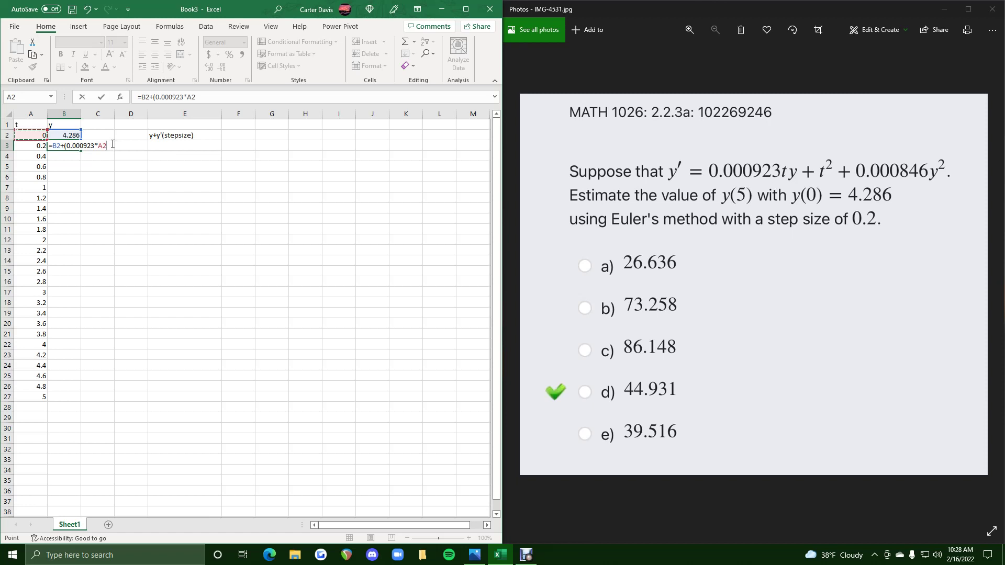
{"action": "type", "text": "*"}
{"action": "left_click", "coordinate": [67, 135]}
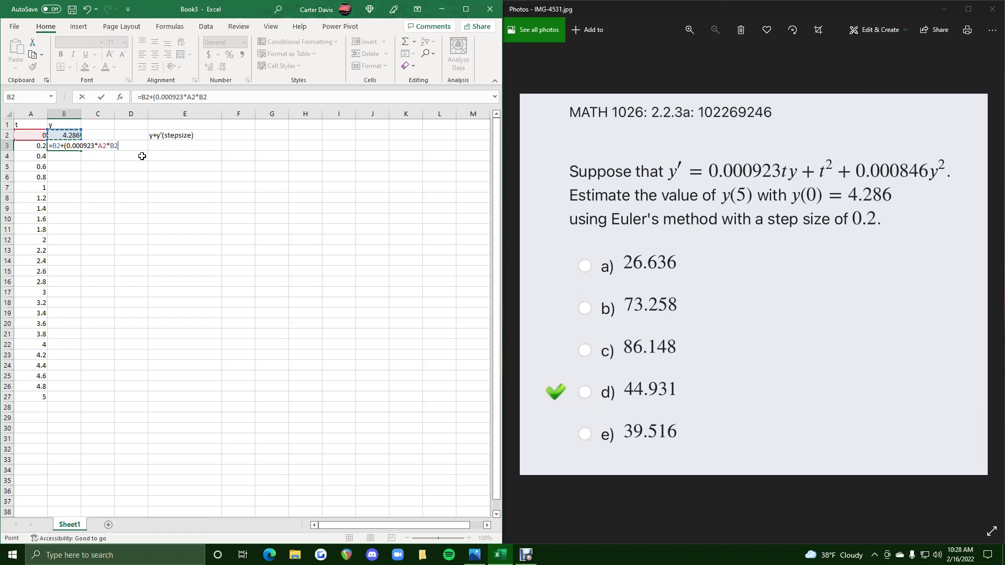
{"action": "type", "text": "+"}
{"action": "left_click", "coordinate": [16, 135]}
{"action": "type", "text": "^2"}
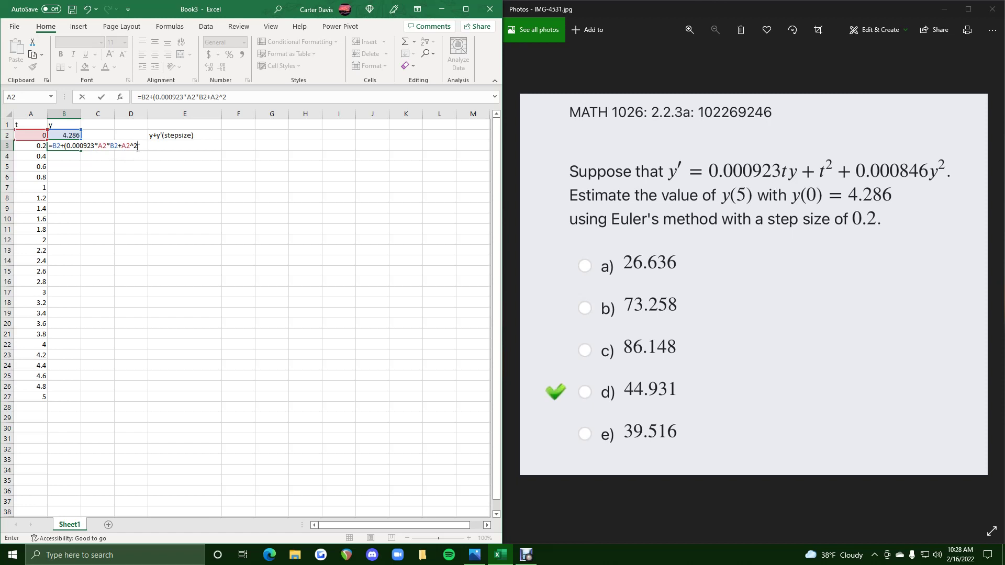
{"action": "type", "text": "+0.000846*"}
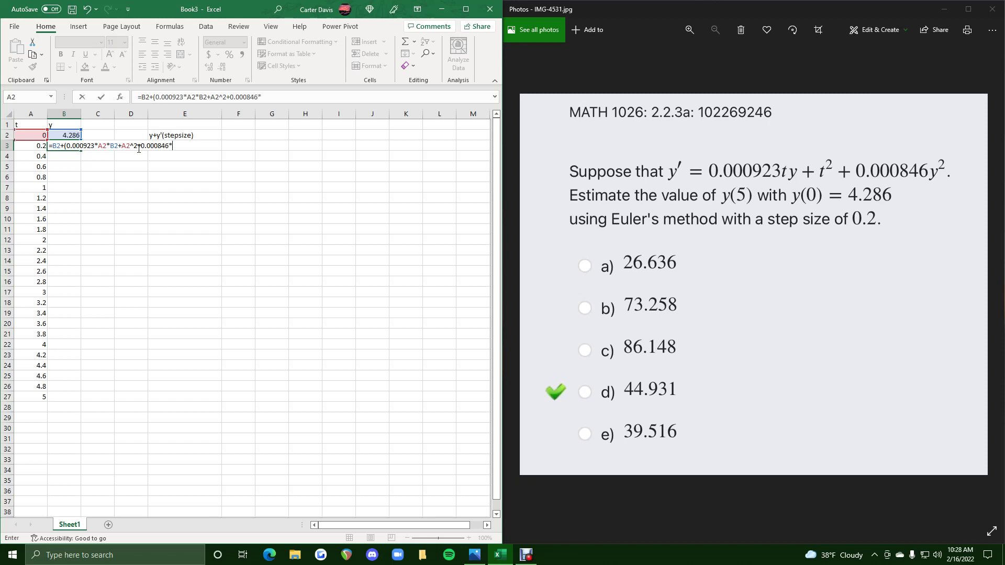
{"action": "left_click", "coordinate": [71, 134]}
{"action": "type", "text": "^2"}
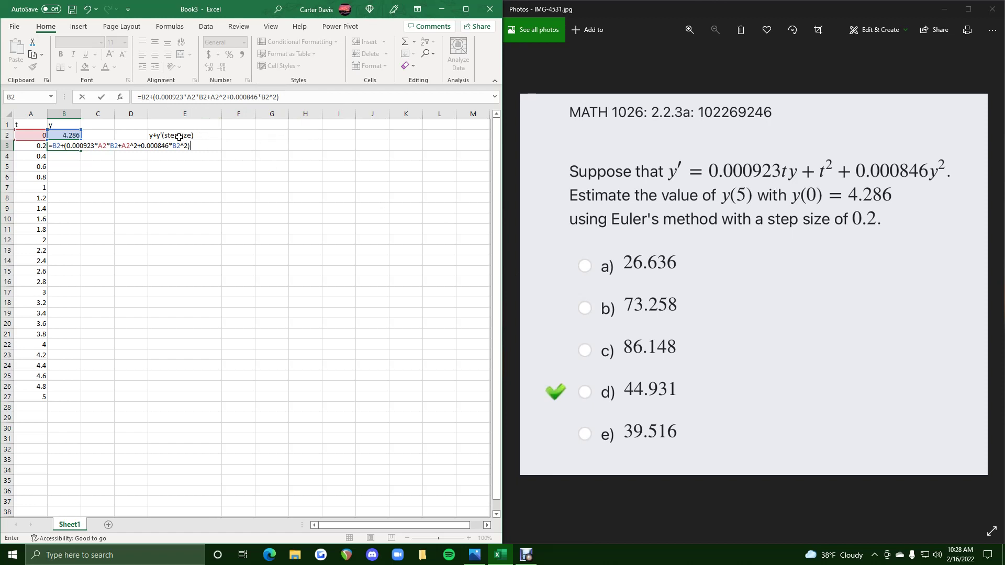
{"action": "left_click", "coordinate": [283, 98]}
{"action": "type", "text": ".2"}
{"action": "key", "text": "Return"}
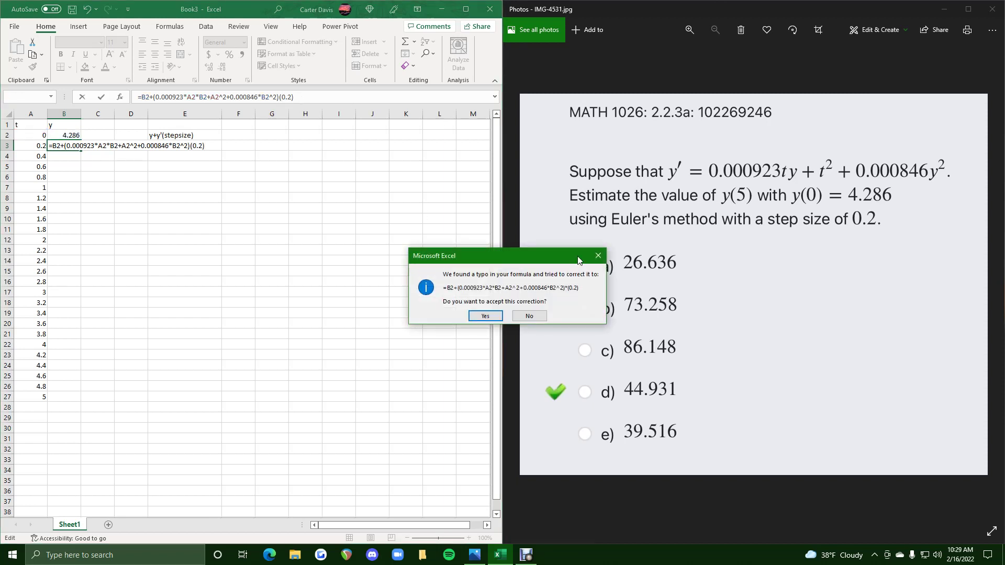
Step: Accept Excel's fix inserting * before (0.2), so B3 shows 4.289108
{"action": "left_click", "coordinate": [486, 316]}
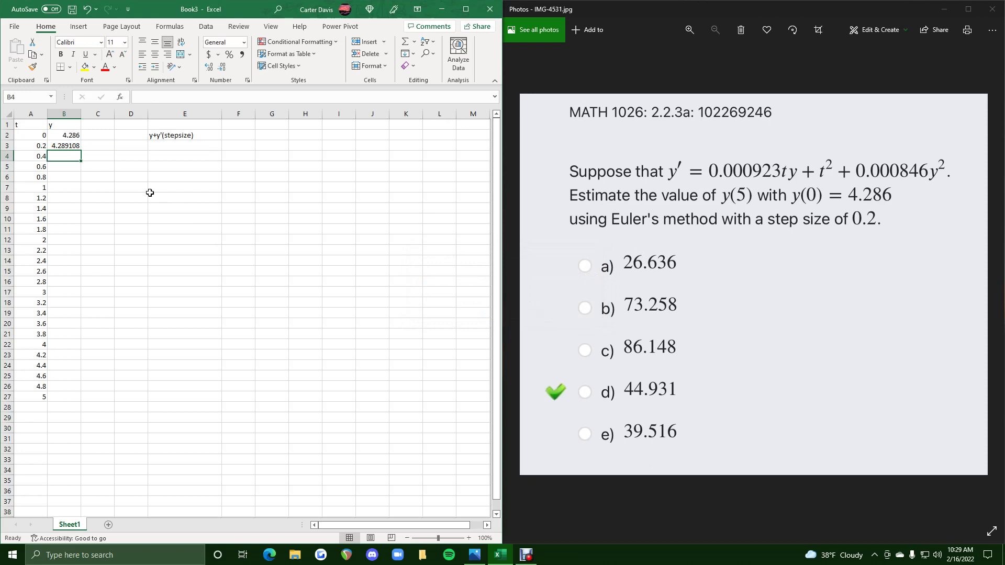
{"action": "left_click", "coordinate": [75, 148]}
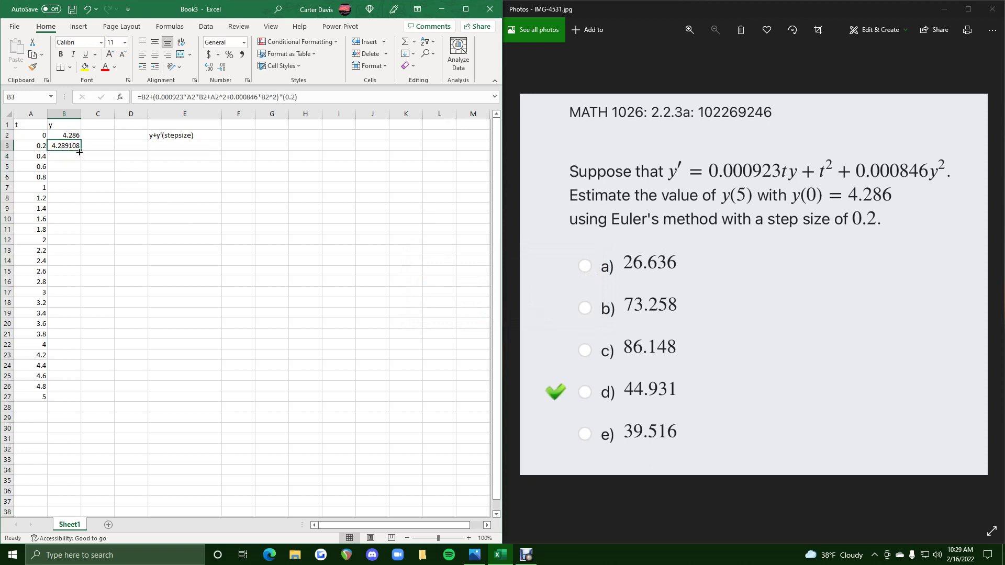
{"action": "mouse_move", "coordinate": [79, 152]}
{"action": "left_mouse_down"}
{"action": "mouse_move", "coordinate": [78, 208]}
{"action": "mouse_move", "coordinate": [78, 160]}
{"action": "mouse_move", "coordinate": [67, 153]}
{"action": "left_mouse_up"}
Step: Fill B3's formula down to B27 and check that y(5) is 44.93077
{"action": "left_click_drag", "start_coordinate": [82, 151], "coordinate": [70, 403]}
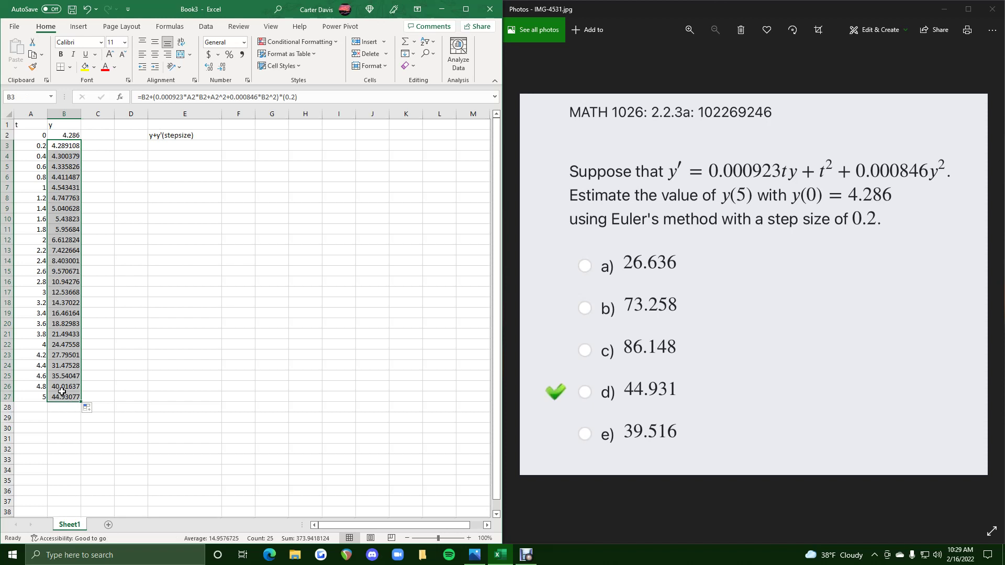
{"action": "left_click", "coordinate": [62, 395]}
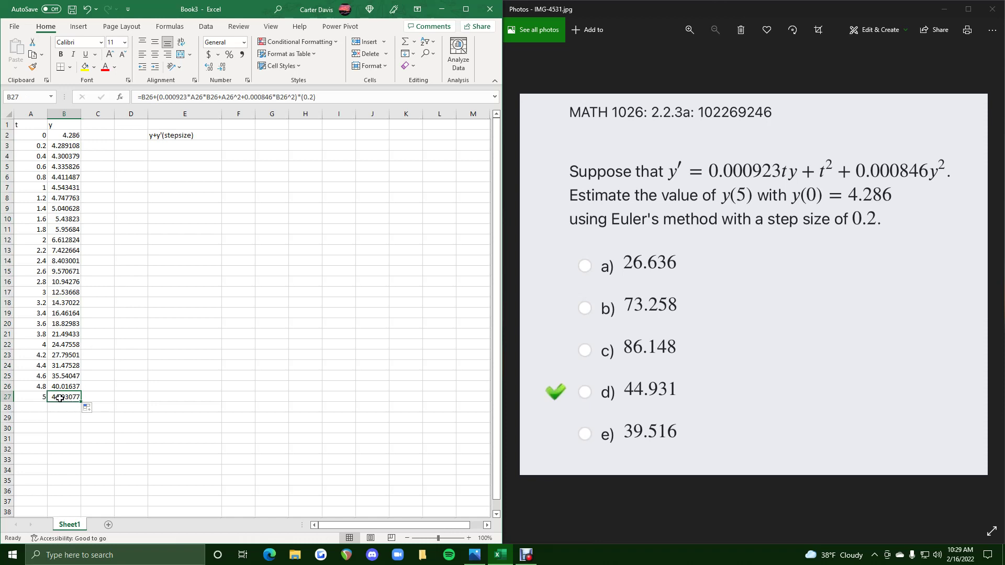
{"action": "scroll", "coordinate": [83, 402], "scroll_direction": "up", "scroll_amount": 5}
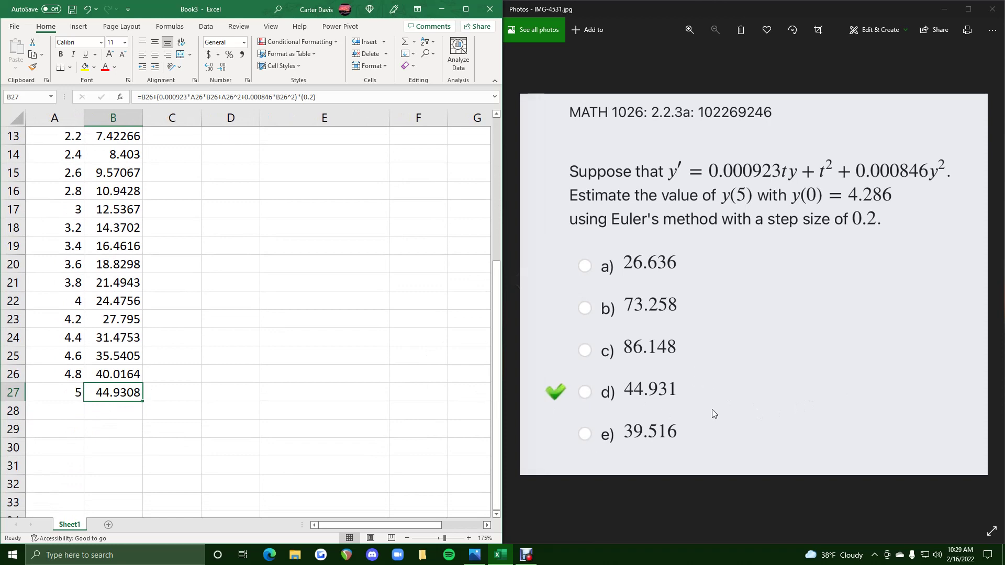
{"action": "scroll", "coordinate": [160, 278], "scroll_direction": "down", "scroll_amount": 5}
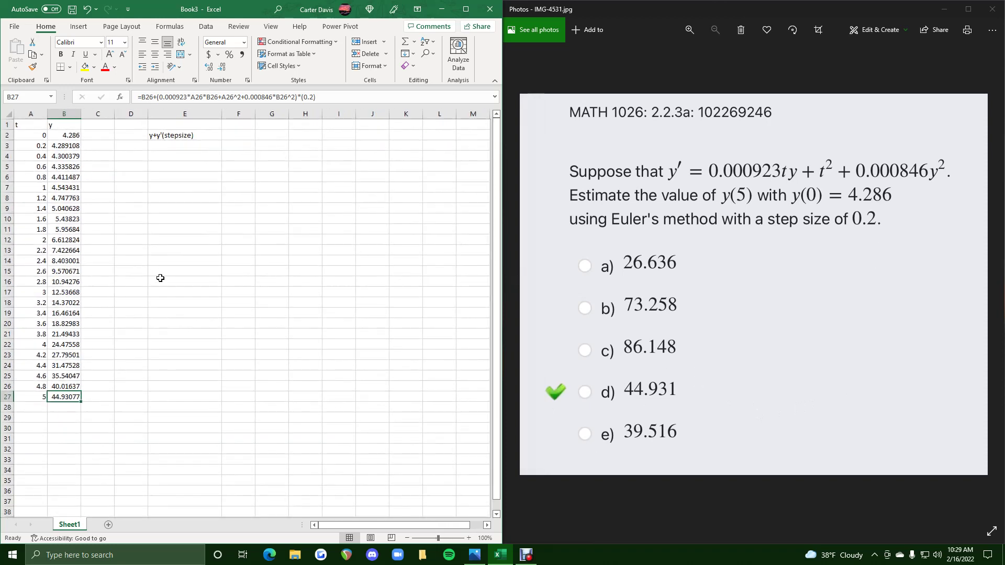
Step: Bring up the next question: y' = t + 1.05^(0.162y), y(0)=2.571, step 0.4
{"action": "key", "text": "Right"}
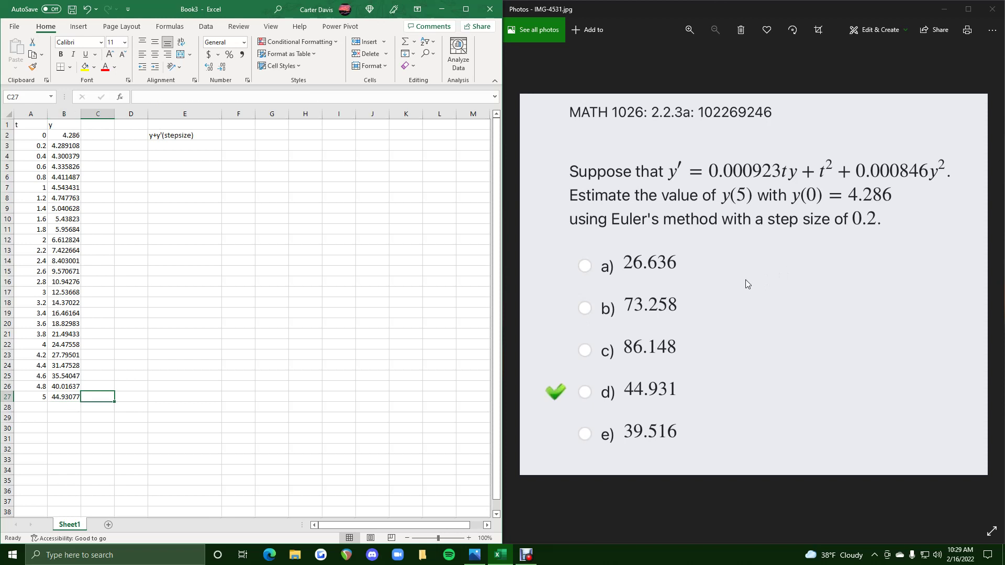
{"action": "left_click", "coordinate": [746, 279]}
{"action": "key", "text": "Right"}
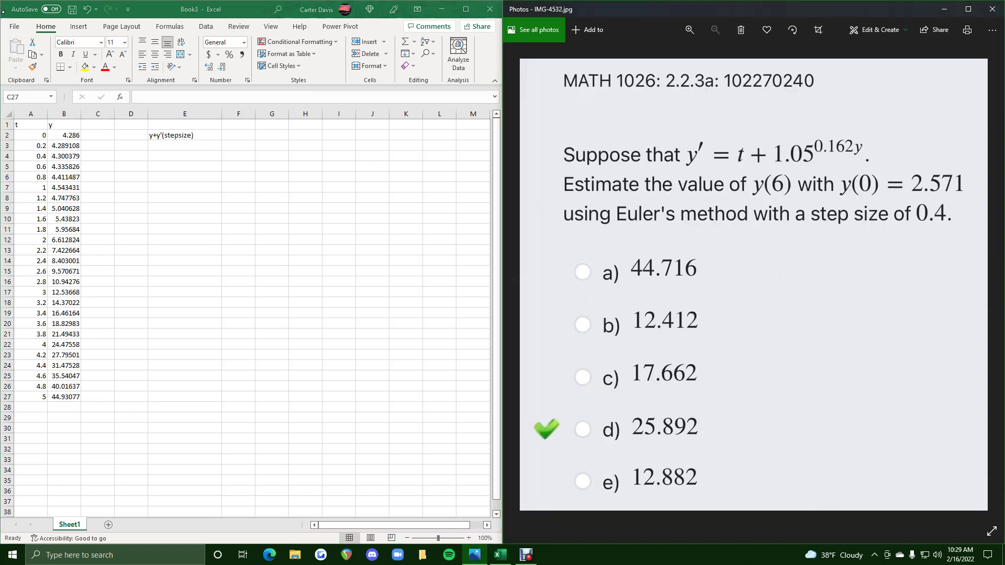
Step: Create blank workbook Book4, discard Book3 without saving, and maximize the new window
{"action": "left_click", "coordinate": [18, 38]}
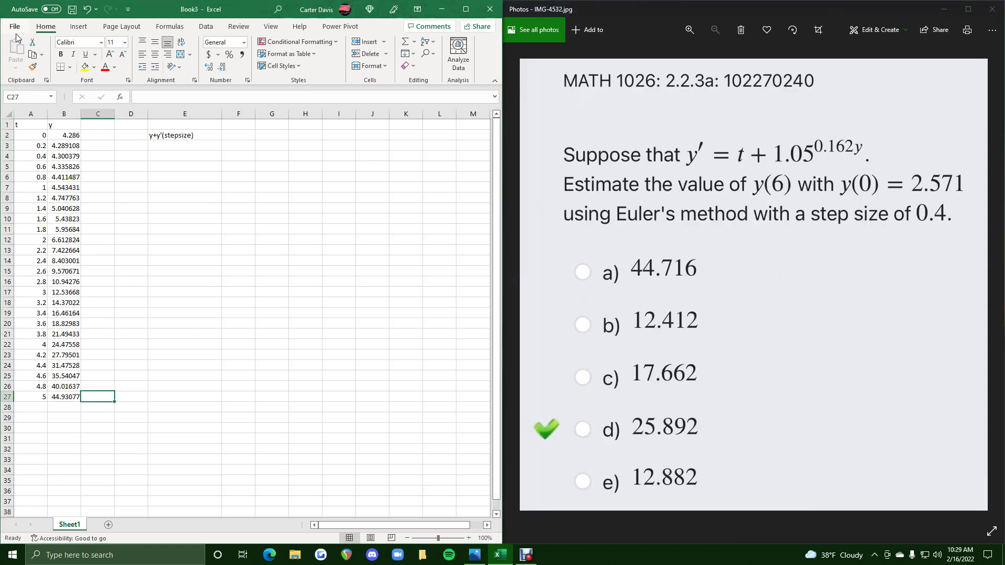
{"action": "left_click", "coordinate": [15, 28]}
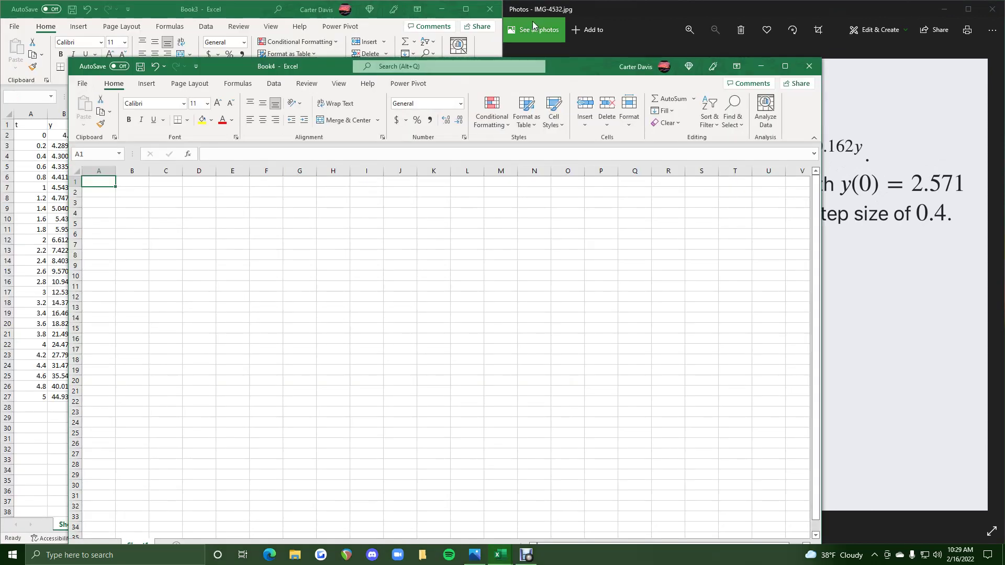
{"action": "left_click", "coordinate": [490, 9]}
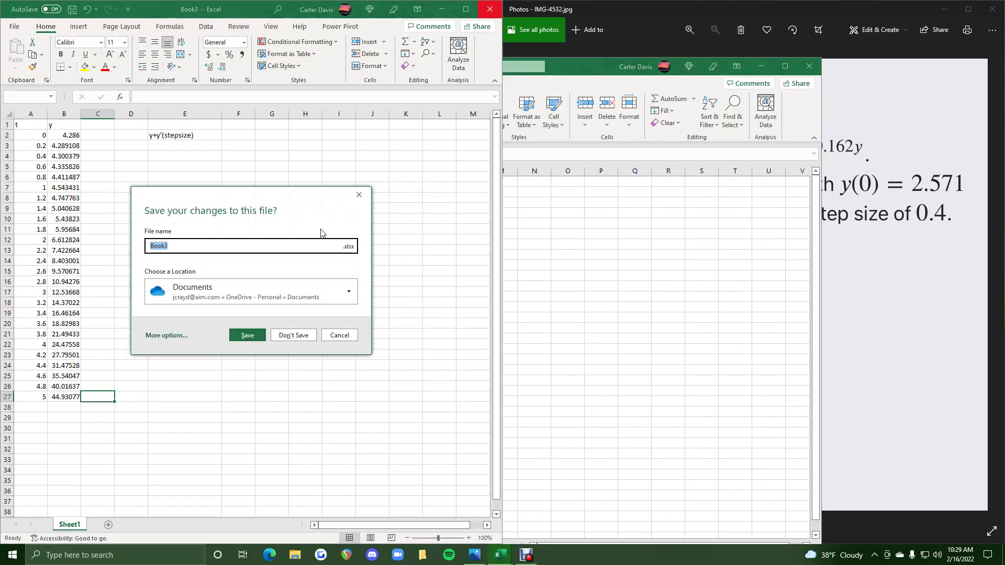
{"action": "left_click", "coordinate": [292, 336]}
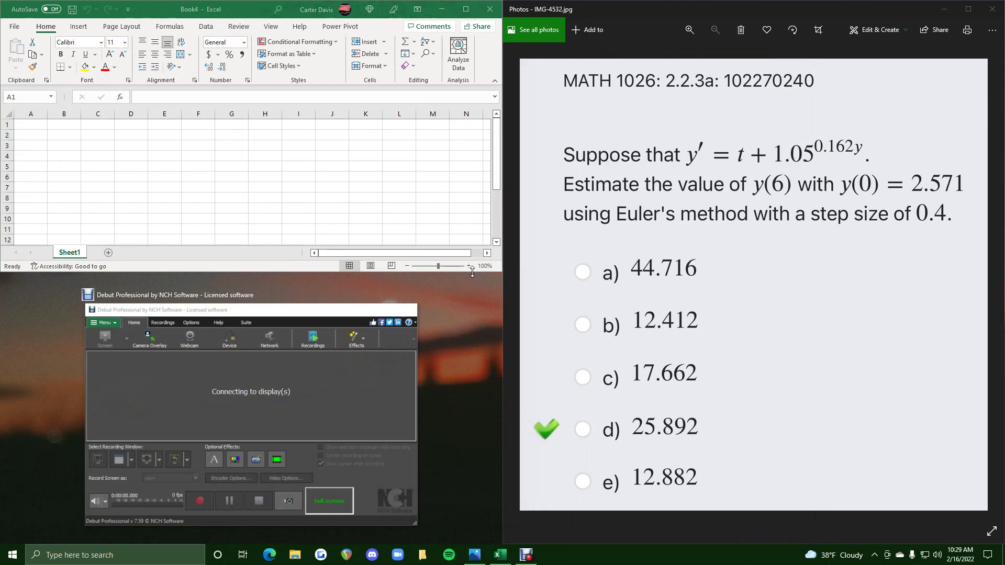
{"action": "double_click", "coordinate": [469, 272]}
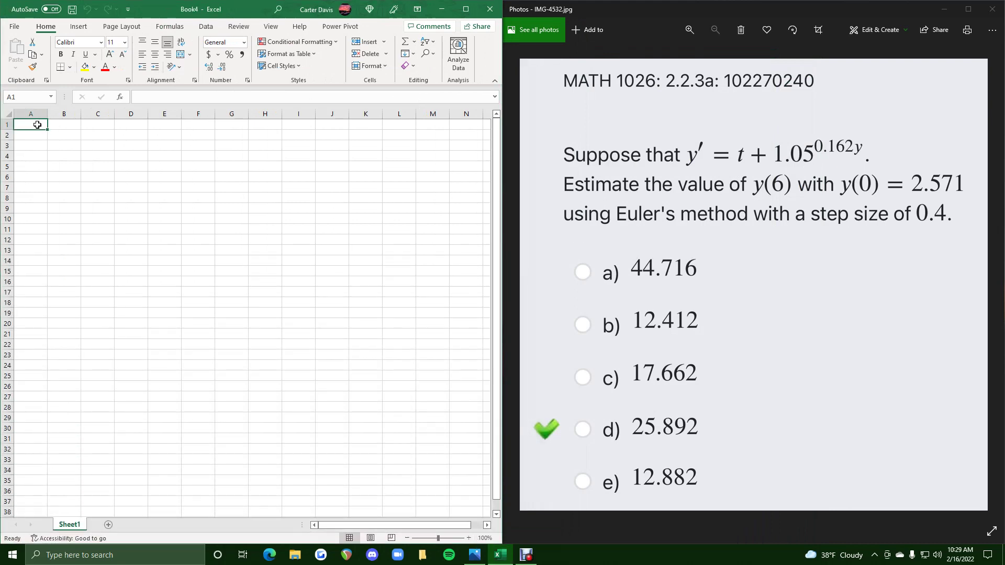
Step: Enter the t and y headers and starting time 0 in A2
{"action": "type", "text": "6"}
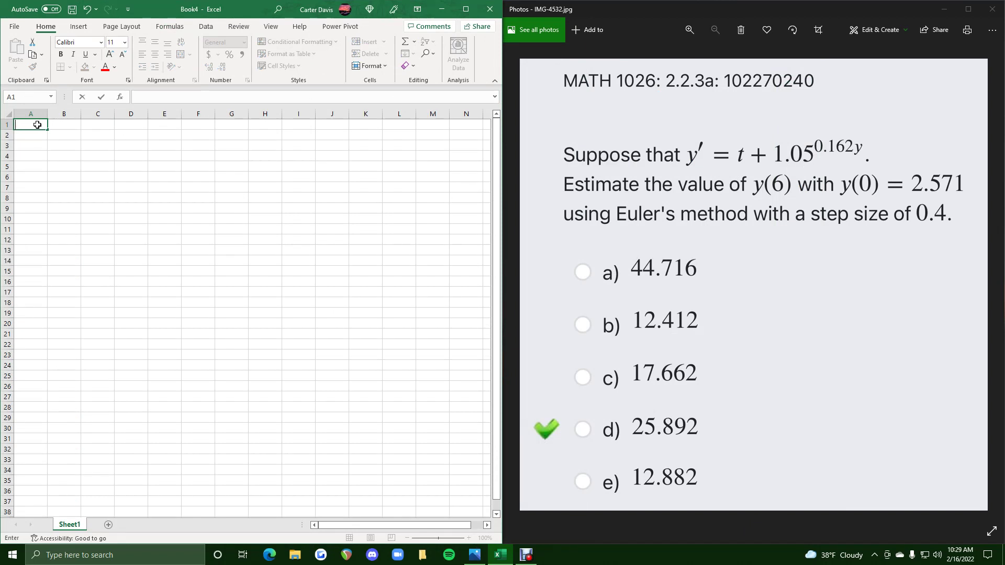
{"action": "key", "text": "Tab"}
{"action": "type", "text": "y"}
{"action": "key", "text": "Return"}
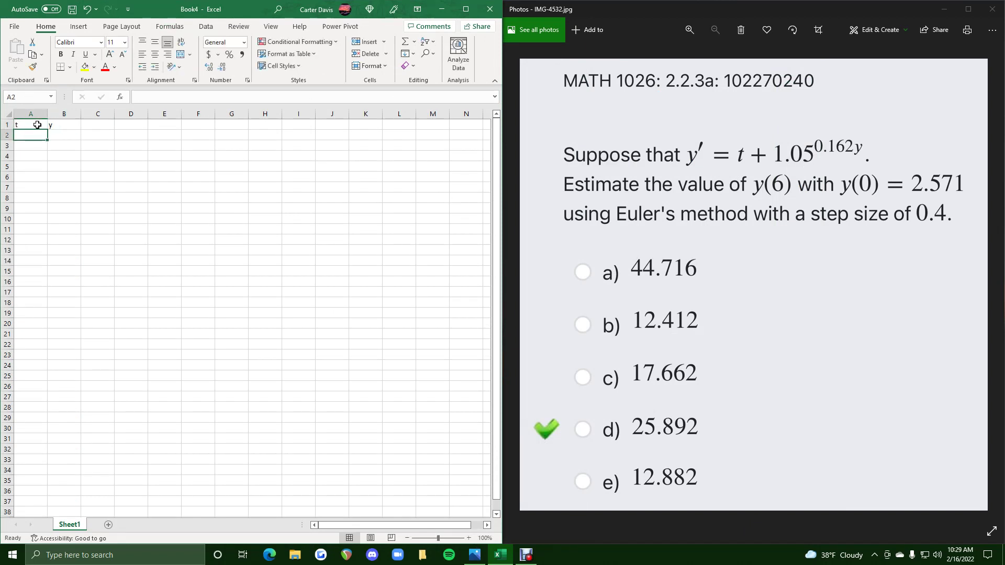
{"action": "type", "text": "0"}
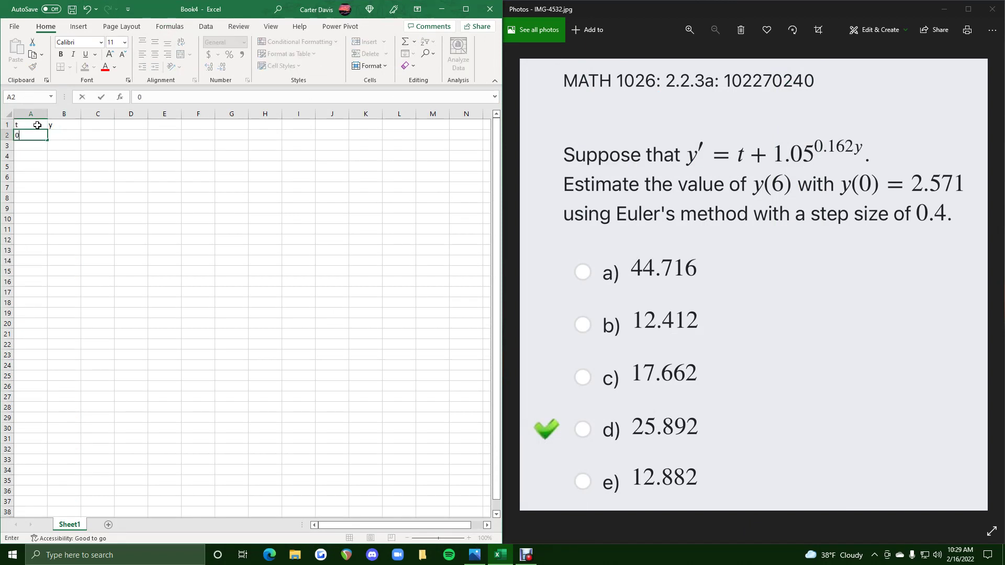
{"action": "key", "text": "Return"}
Step: Put =A2+0.4 in A3 and fill it down to A17, reaching t = 6
{"action": "type", "text": "="}
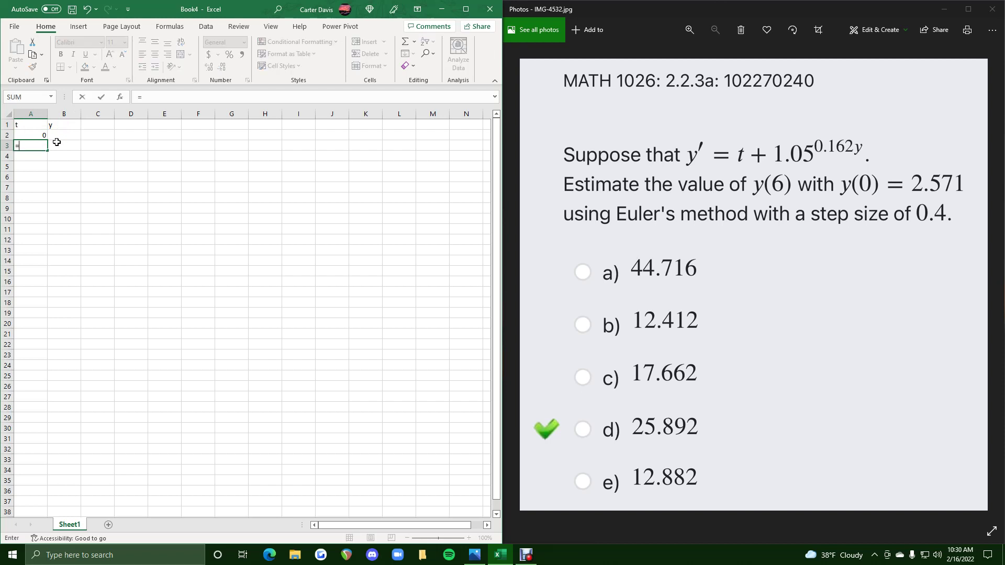
{"action": "left_click", "coordinate": [20, 134]}
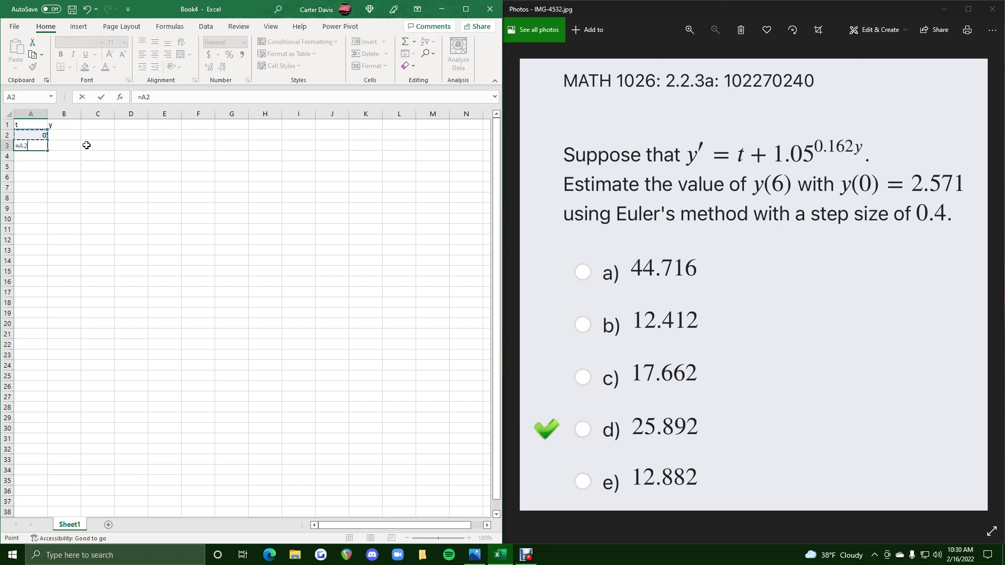
{"action": "type", "text": "+0.4"}
{"action": "key", "text": "Return"}
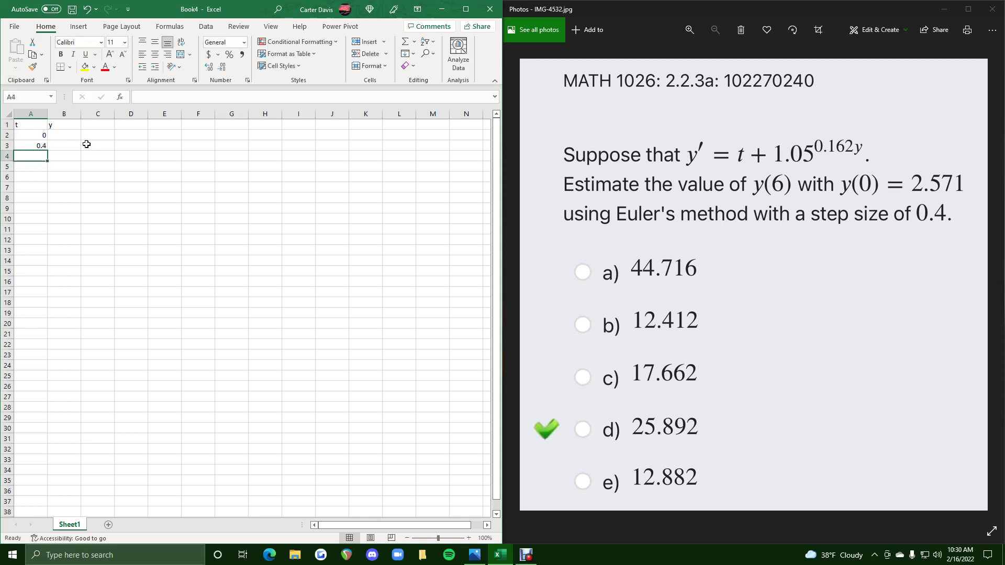
{"action": "left_click", "coordinate": [40, 145]}
{"action": "left_click_drag", "start_coordinate": [48, 150], "coordinate": [48, 301]}
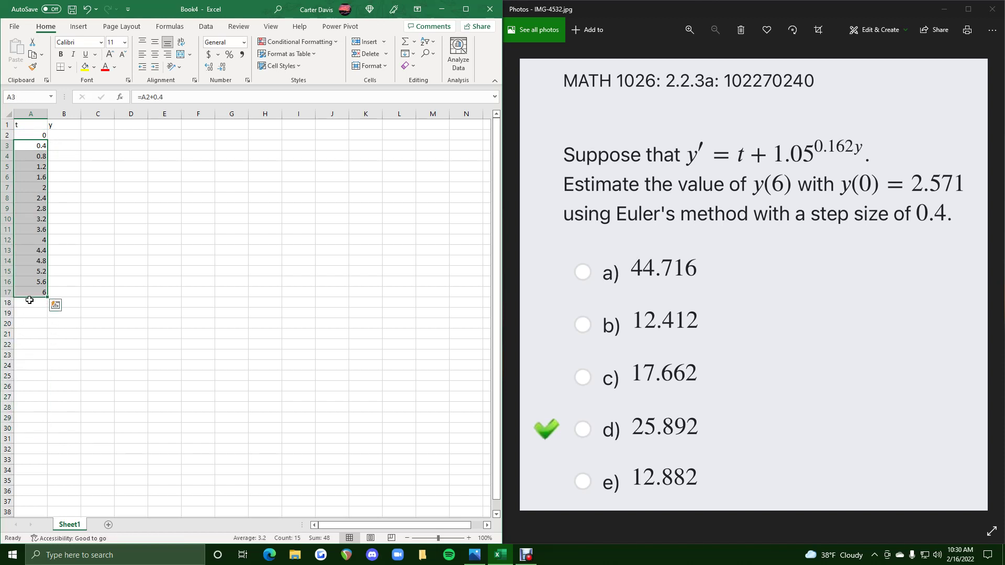
{"action": "left_click", "coordinate": [61, 136]}
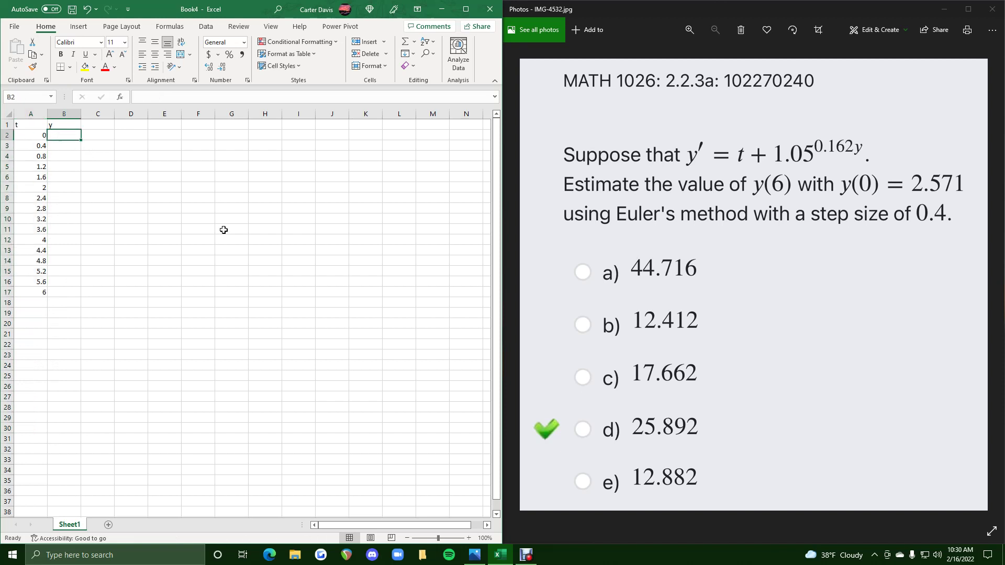
Step: Enter the initial y value 2.571 in B2
{"action": "type", "text": "="}
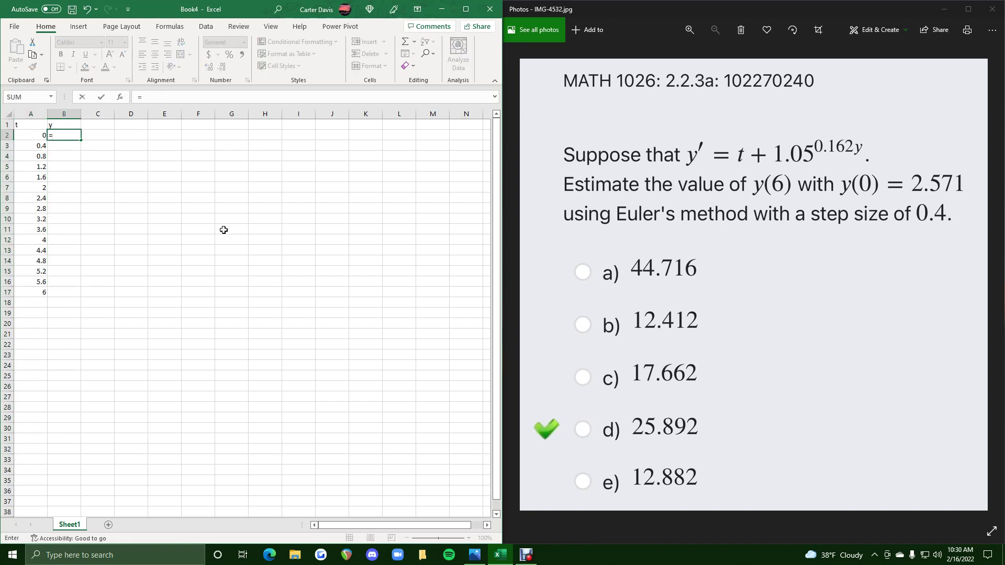
{"action": "key", "text": "BackSpace"}
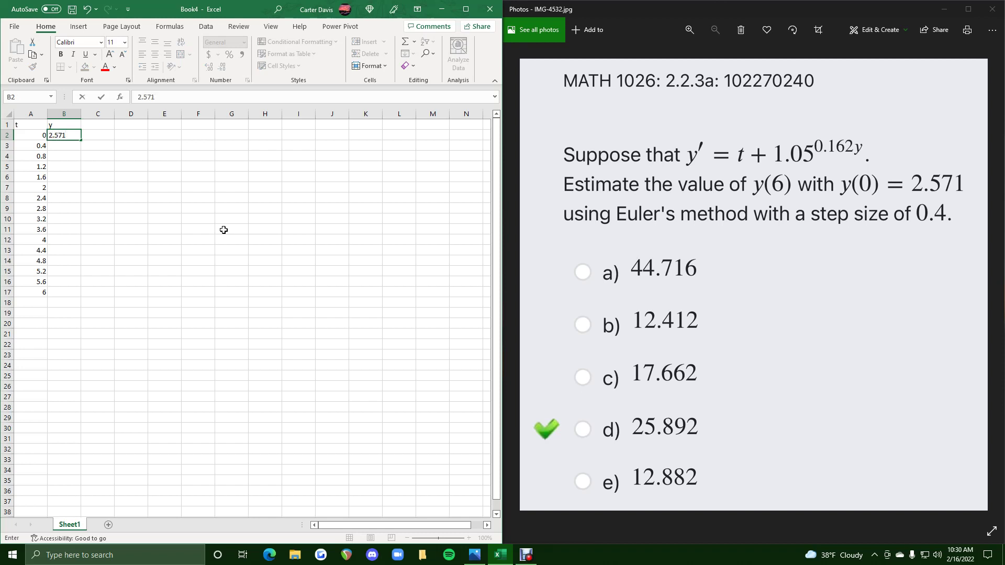
{"action": "key", "text": "Return"}
Step: Type =B2+(A2+1.05^(0.162*B2))(0.4) into B3 and commit it
{"action": "type", "text": "="}
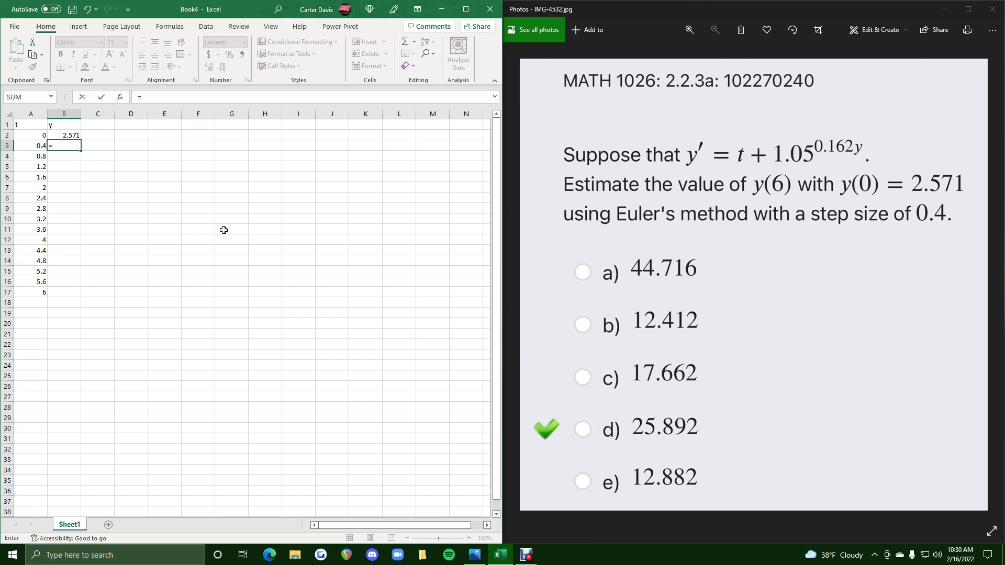
{"action": "left_click", "coordinate": [67, 135]}
{"action": "type", "text": "+("}
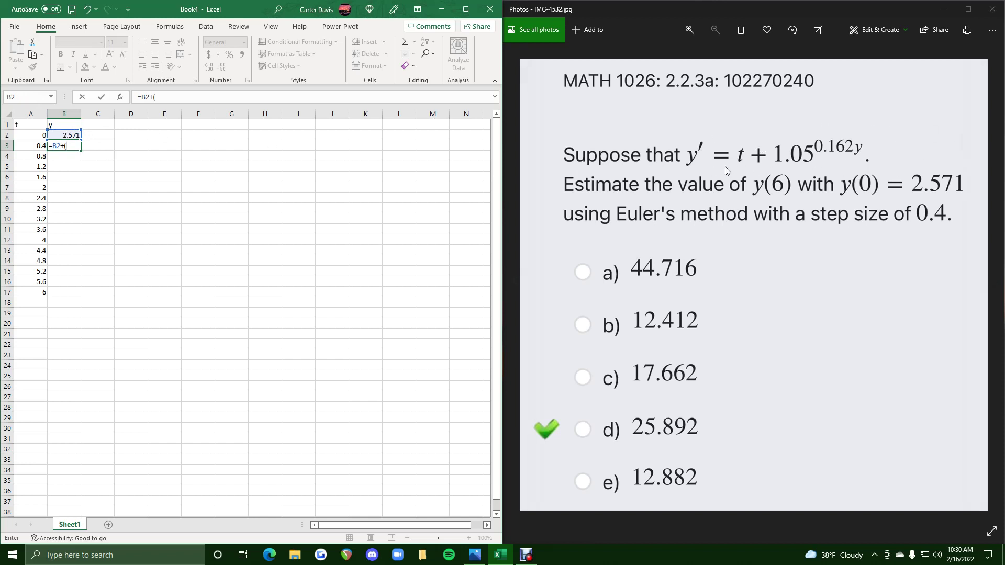
{"action": "left_click", "coordinate": [35, 135]}
{"action": "type", "text": "+1.05^"}
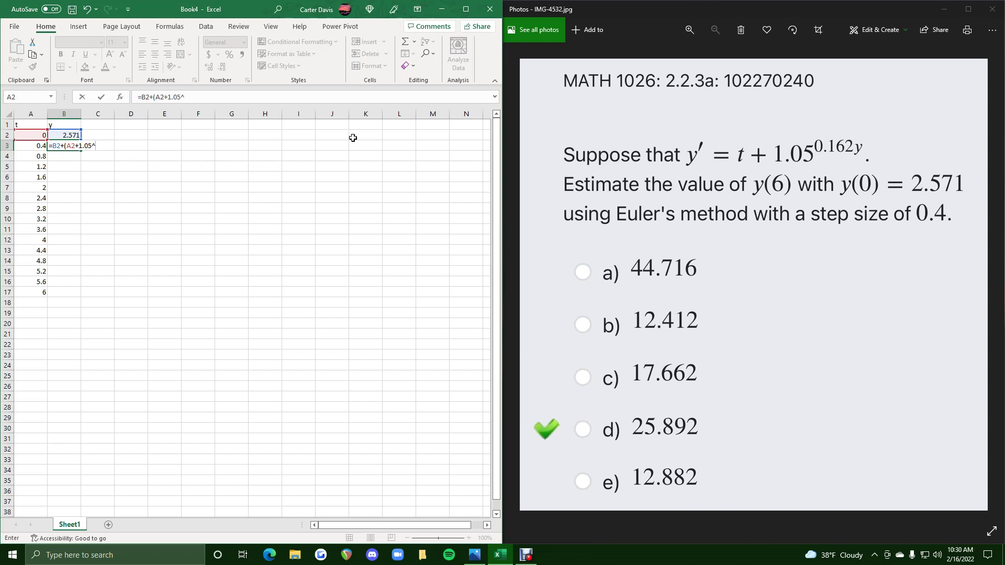
{"action": "type", "text": "(0.162*"}
{"action": "left_click", "coordinate": [63, 134]}
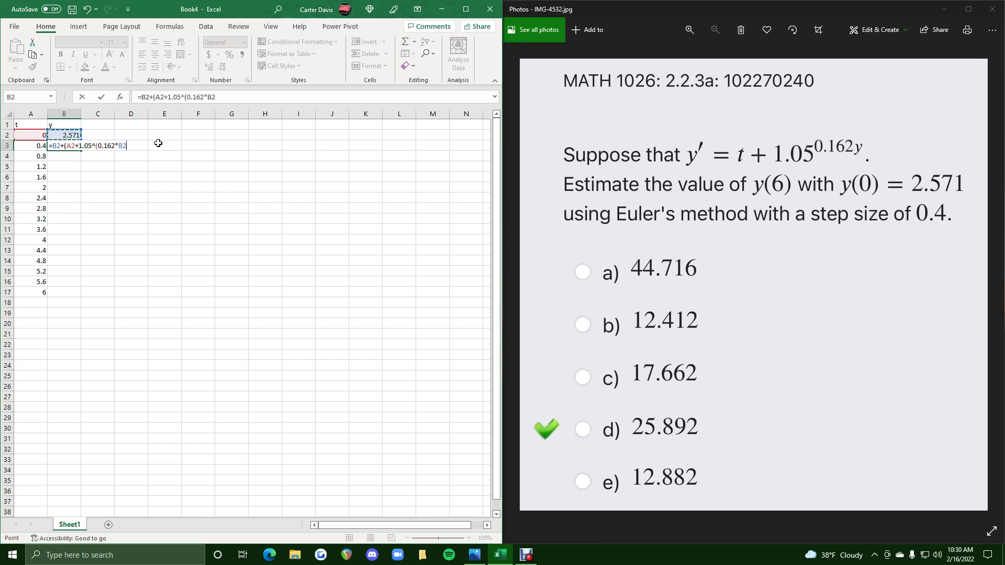
{"action": "type", "text": ")"}
{"action": "left_click", "coordinate": [224, 95]}
{"action": "type", "text": "(0.4)"}
{"action": "key", "text": "Return"}
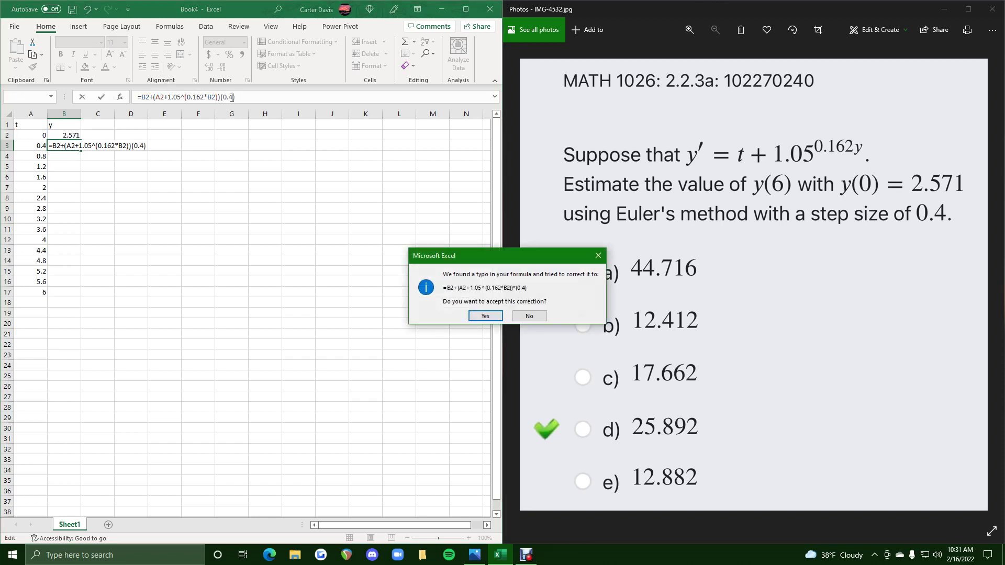
Step: Accept Excel's formula correction, fill the Euler formula from B3 to B17, and confirm y(6) = 25.8923
{"action": "left_click", "coordinate": [485, 316]}
{"action": "left_click", "coordinate": [79, 149]}
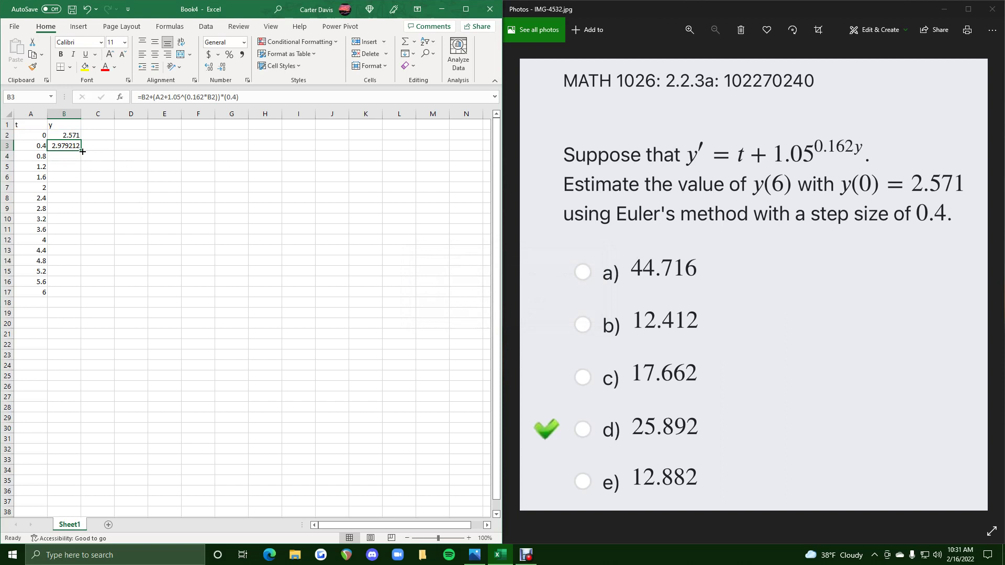
{"action": "left_click_drag", "start_coordinate": [82, 151], "coordinate": [78, 301]}
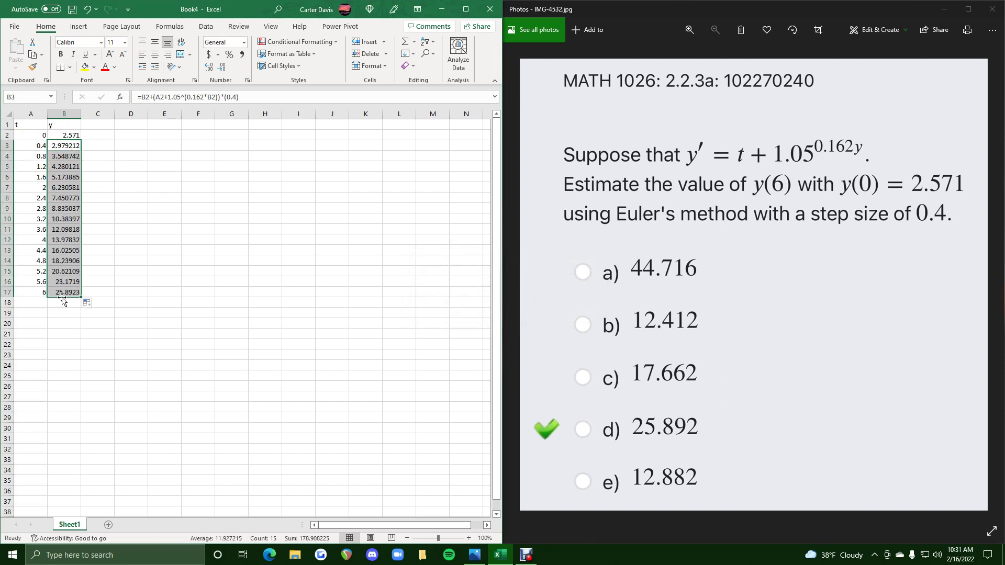
{"action": "left_click", "coordinate": [61, 291]}
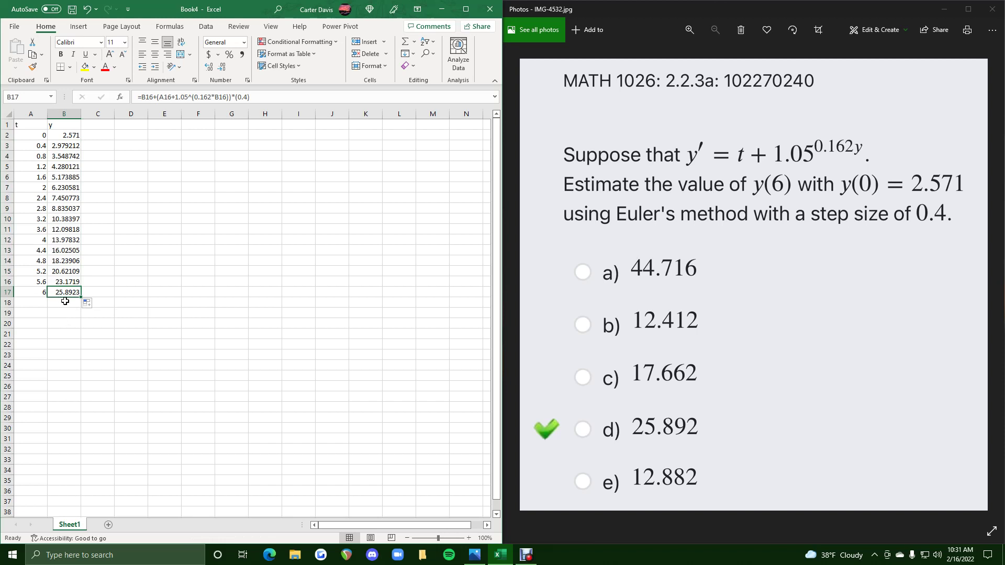